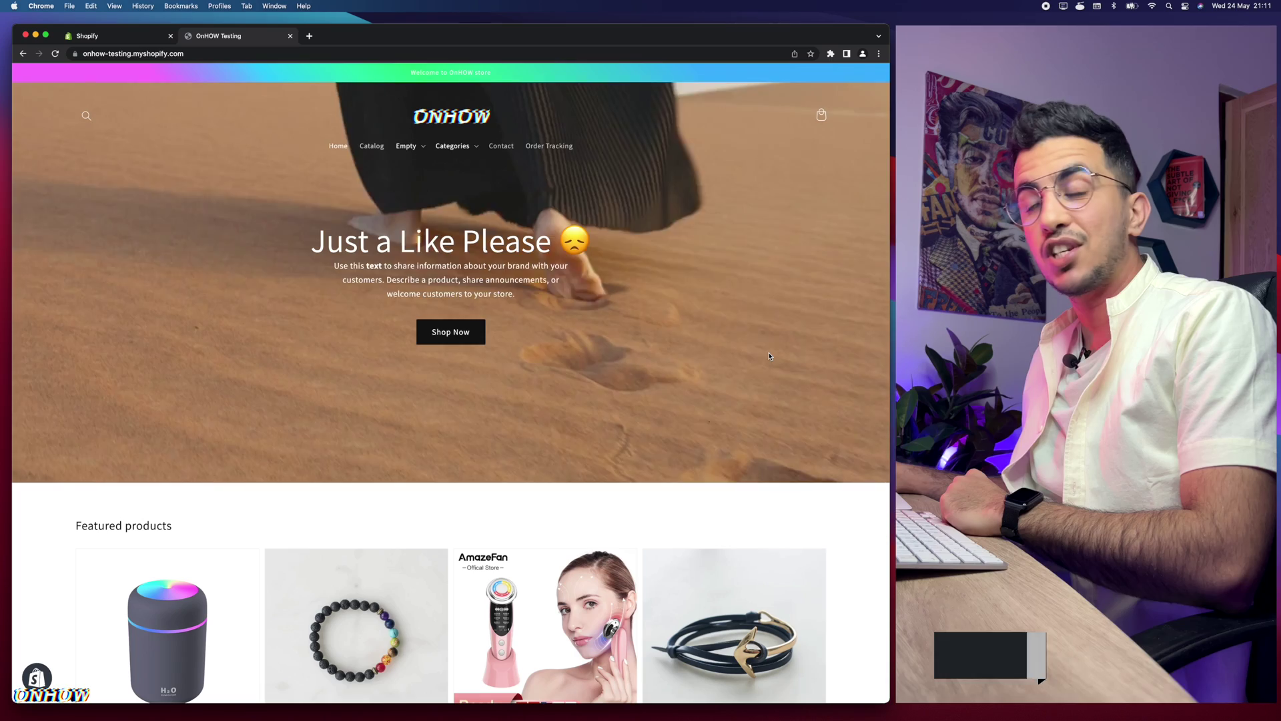
Go from the Notes app back to the storefront and reset its zoom to normal.
{"action": "key", "text": "super+Tab"}
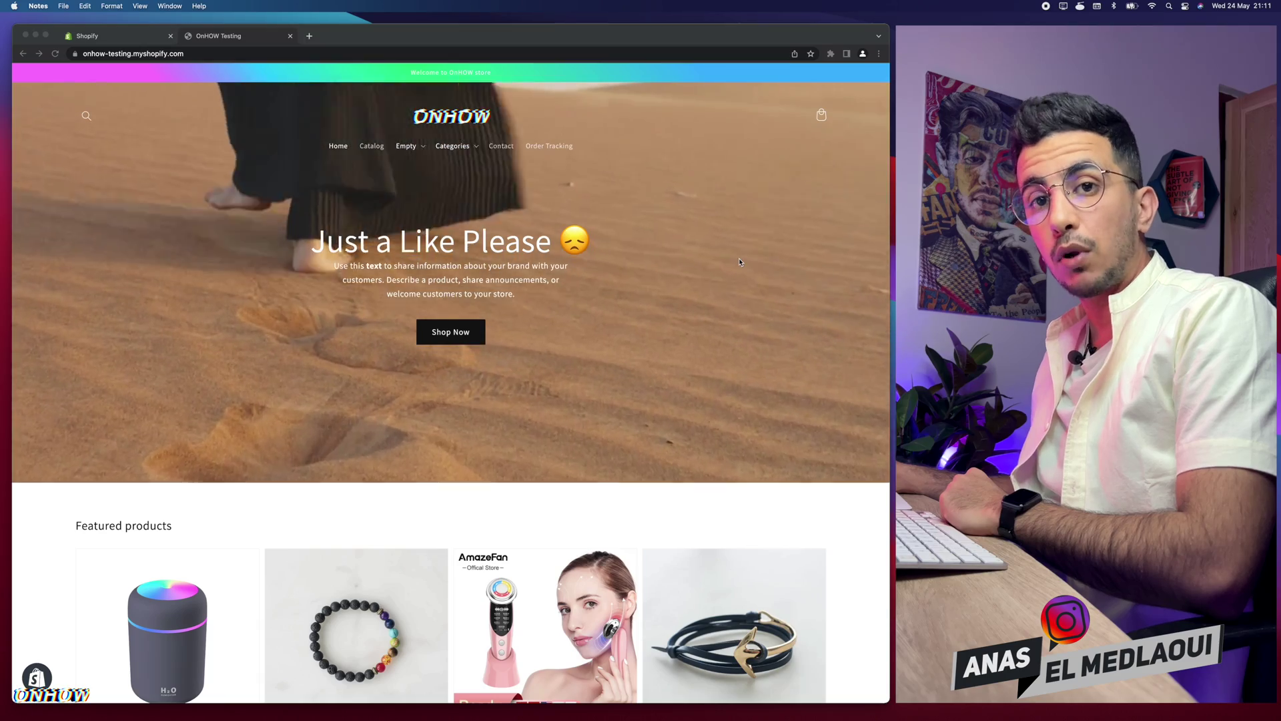
{"action": "left_click", "coordinate": [739, 260]}
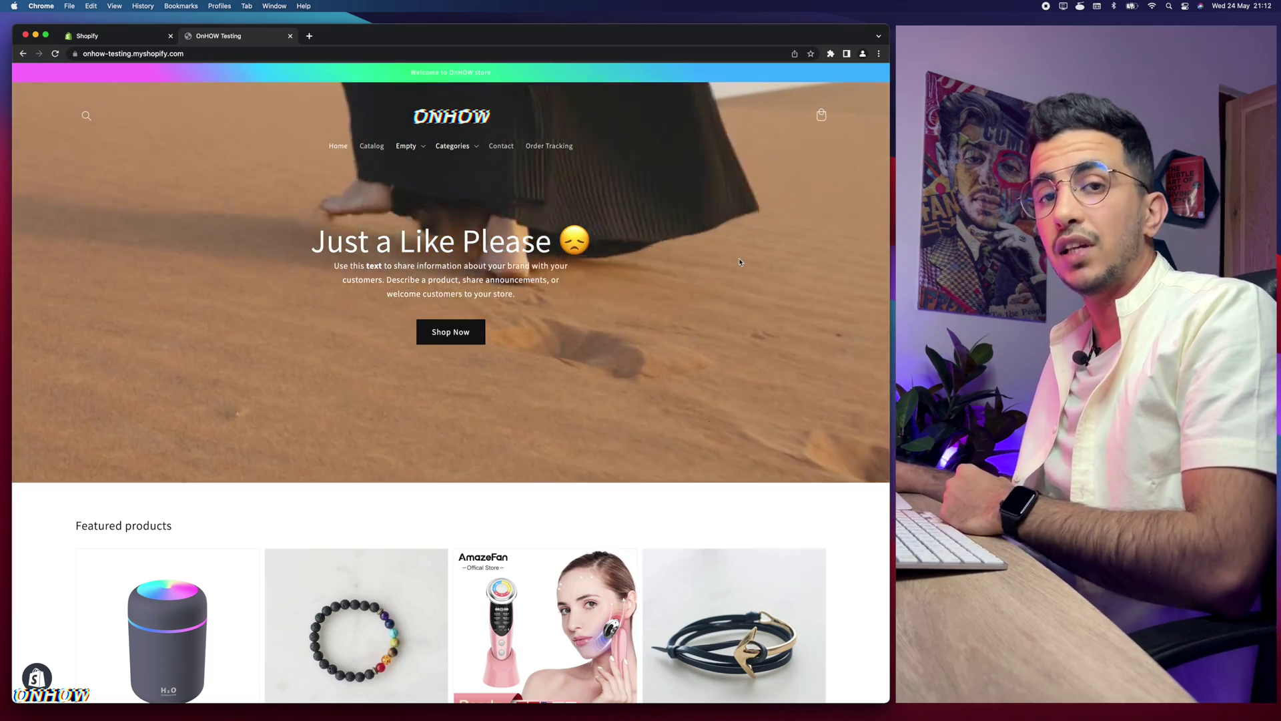
{"action": "scroll", "coordinate": [560, 131], "scroll_direction": "up", "scroll_amount": 5}
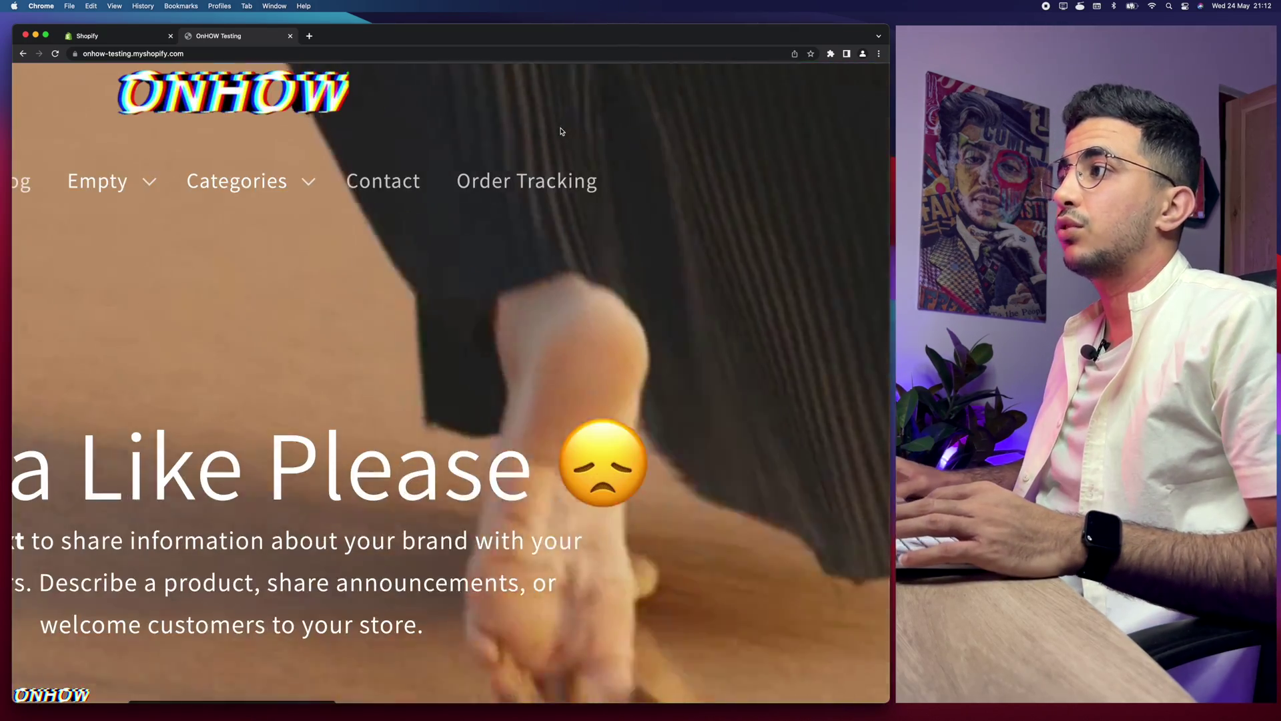
{"action": "scroll", "coordinate": [561, 131], "scroll_direction": "right", "scroll_amount": 1}
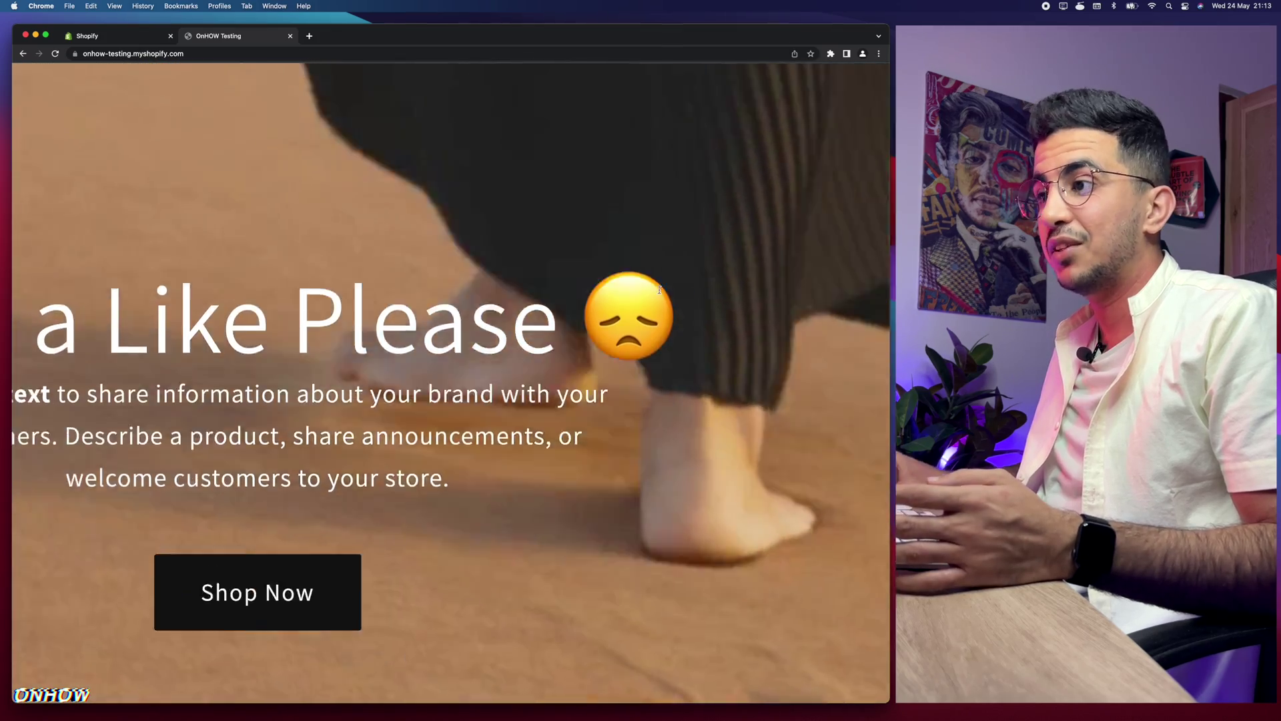
{"action": "key", "text": "ctrl+0"}
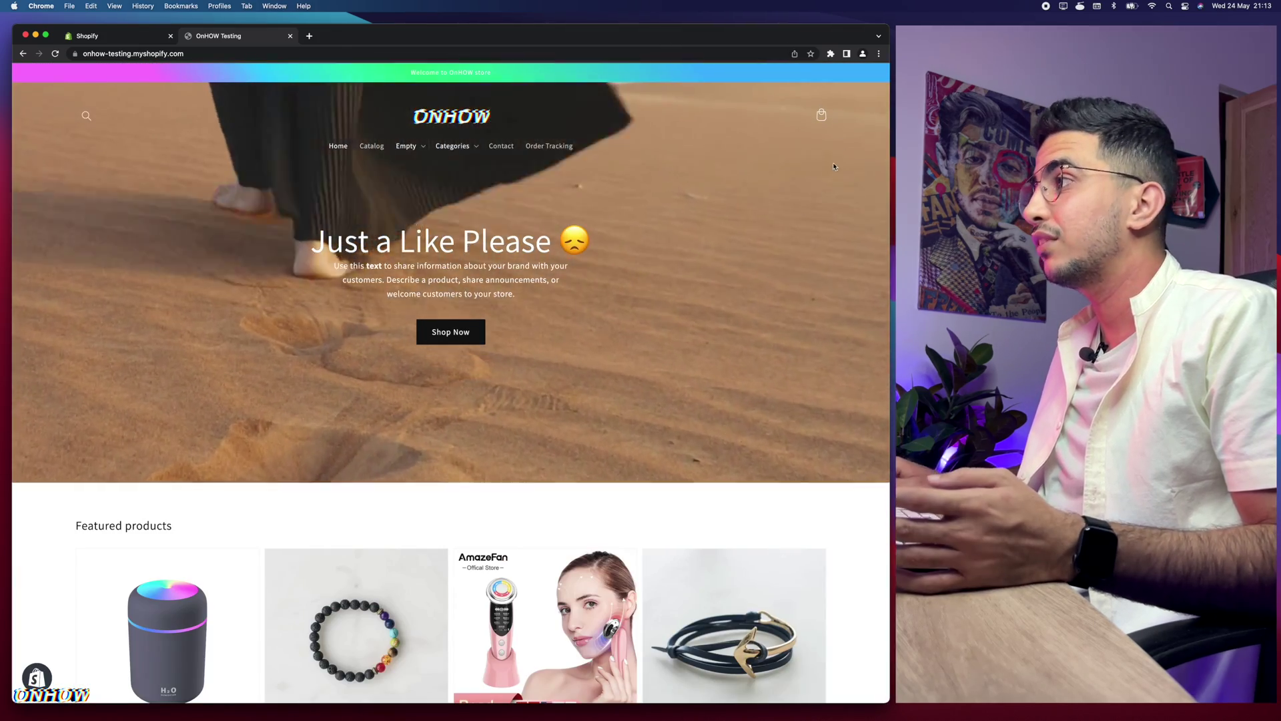
{"action": "scroll", "coordinate": [839, 101], "scroll_direction": "up", "scroll_amount": 5}
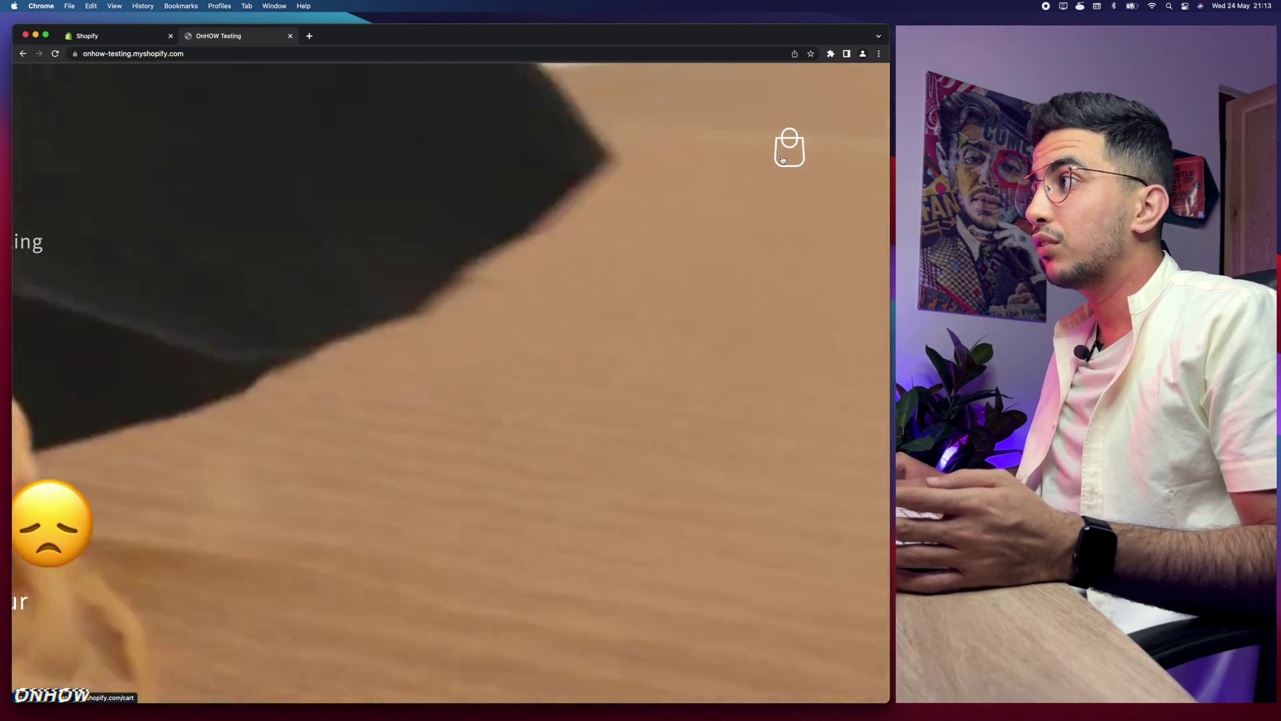
{"action": "scroll", "coordinate": [783, 160], "scroll_direction": "down", "scroll_amount": 5}
{"action": "scroll", "coordinate": [70, 106], "scroll_direction": "up", "scroll_amount": 5}
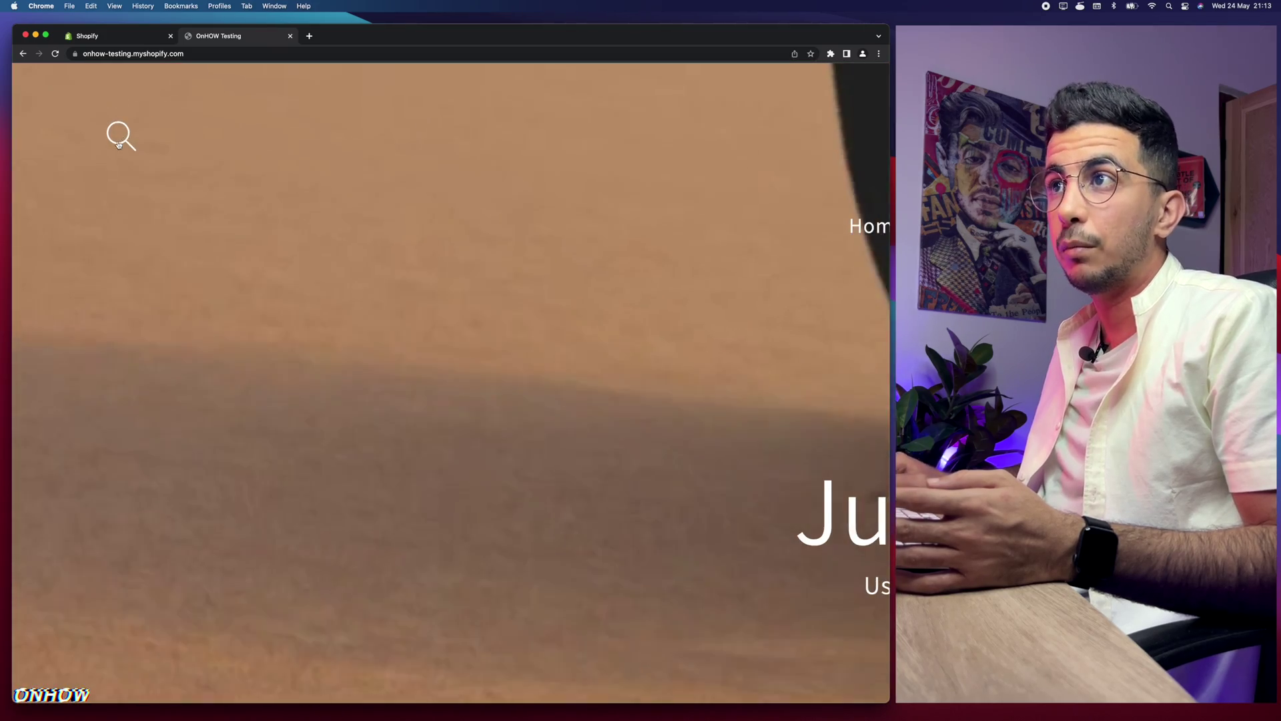
{"action": "scroll", "coordinate": [69, 106], "scroll_direction": "down", "scroll_amount": 5}
Expand the storefront's Empty header menu to view its items.
{"action": "left_click", "coordinate": [407, 145]}
{"action": "scroll", "coordinate": [408, 146], "scroll_direction": "up", "scroll_amount": 5}
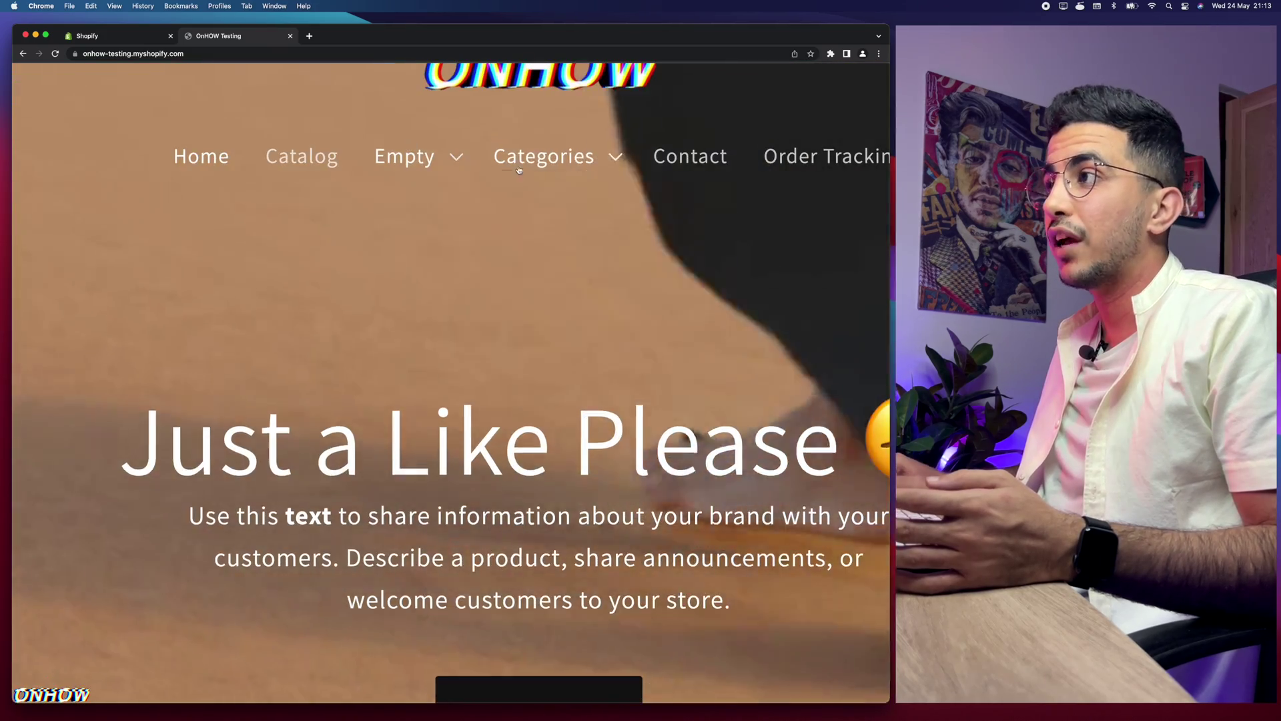
{"action": "scroll", "coordinate": [177, 170], "scroll_direction": "left", "scroll_amount": 2}
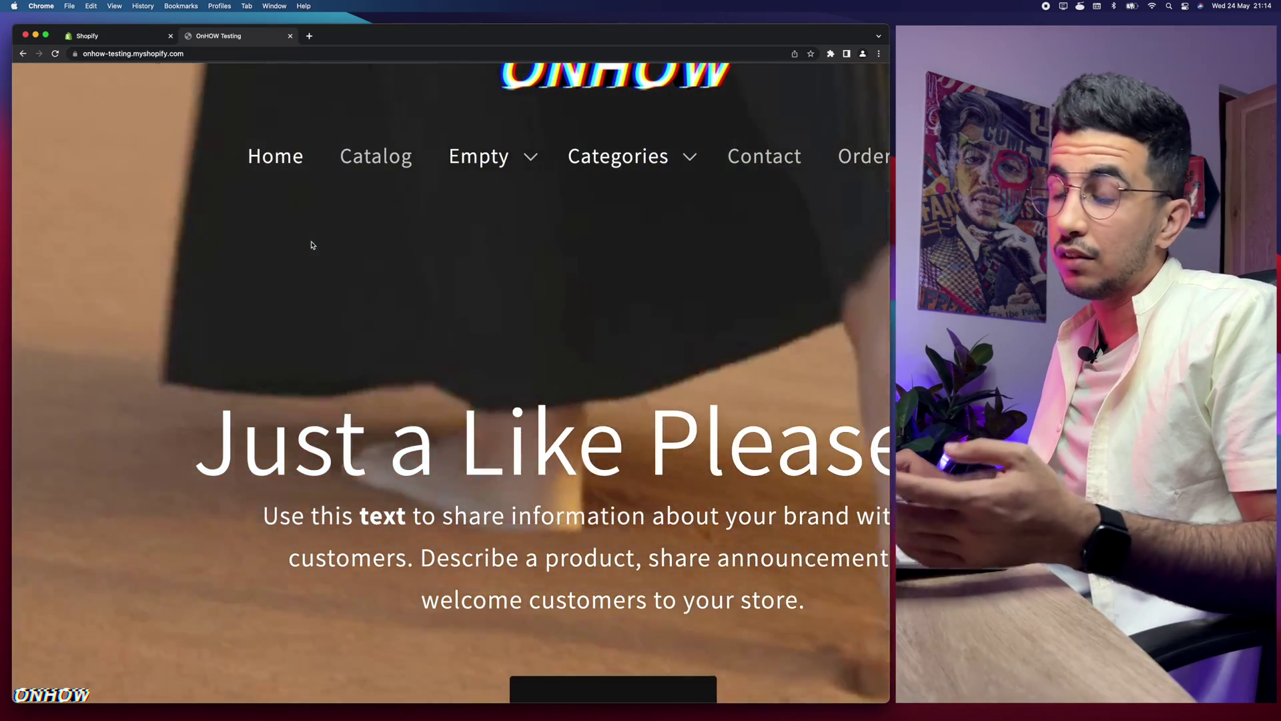
{"action": "scroll", "coordinate": [311, 245], "scroll_direction": "right", "scroll_amount": 5}
{"action": "scroll", "coordinate": [311, 244], "scroll_direction": "down", "scroll_amount": 2}
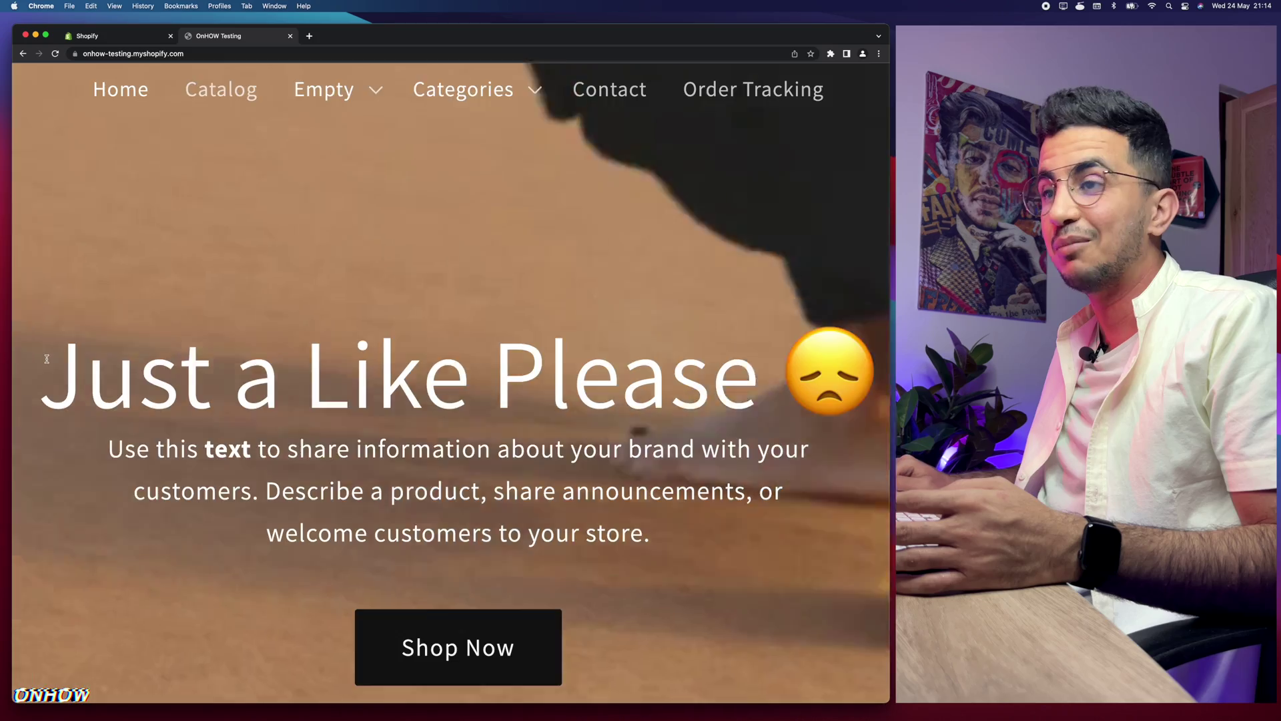
{"action": "scroll", "coordinate": [65, 345], "scroll_direction": "right", "scroll_amount": 15}
{"action": "scroll", "coordinate": [312, 414], "scroll_direction": "left", "scroll_amount": 10}
{"action": "scroll", "coordinate": [312, 413], "scroll_direction": "left", "scroll_amount": 4}
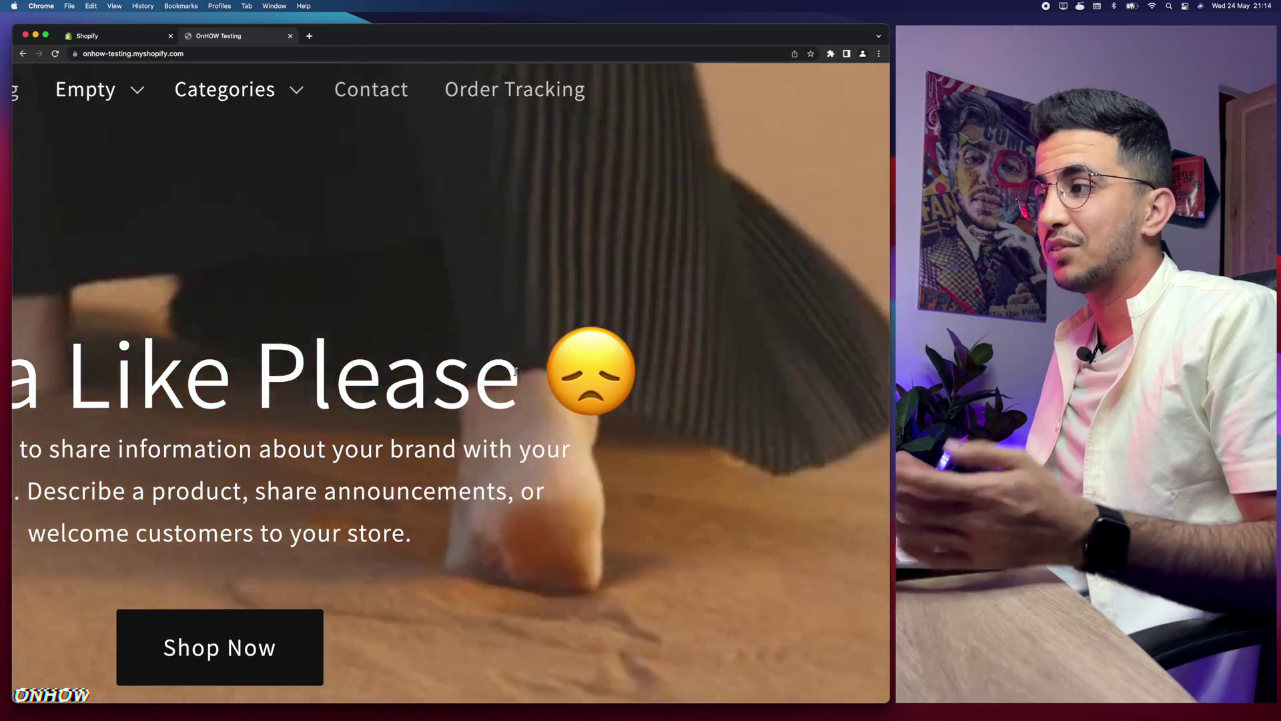
{"action": "scroll", "coordinate": [515, 371], "scroll_direction": "down", "scroll_amount": 5}
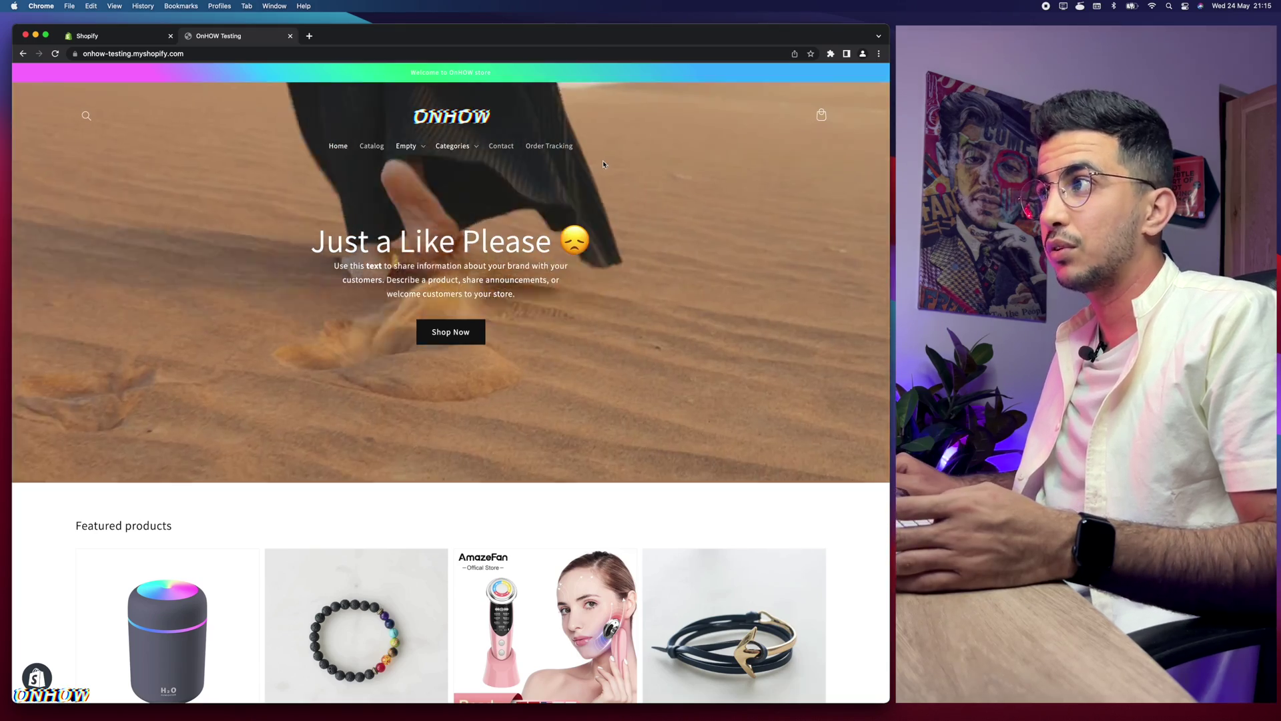
Expand the Categories header menu and reset the page zoom.
{"action": "left_click", "coordinate": [467, 143]}
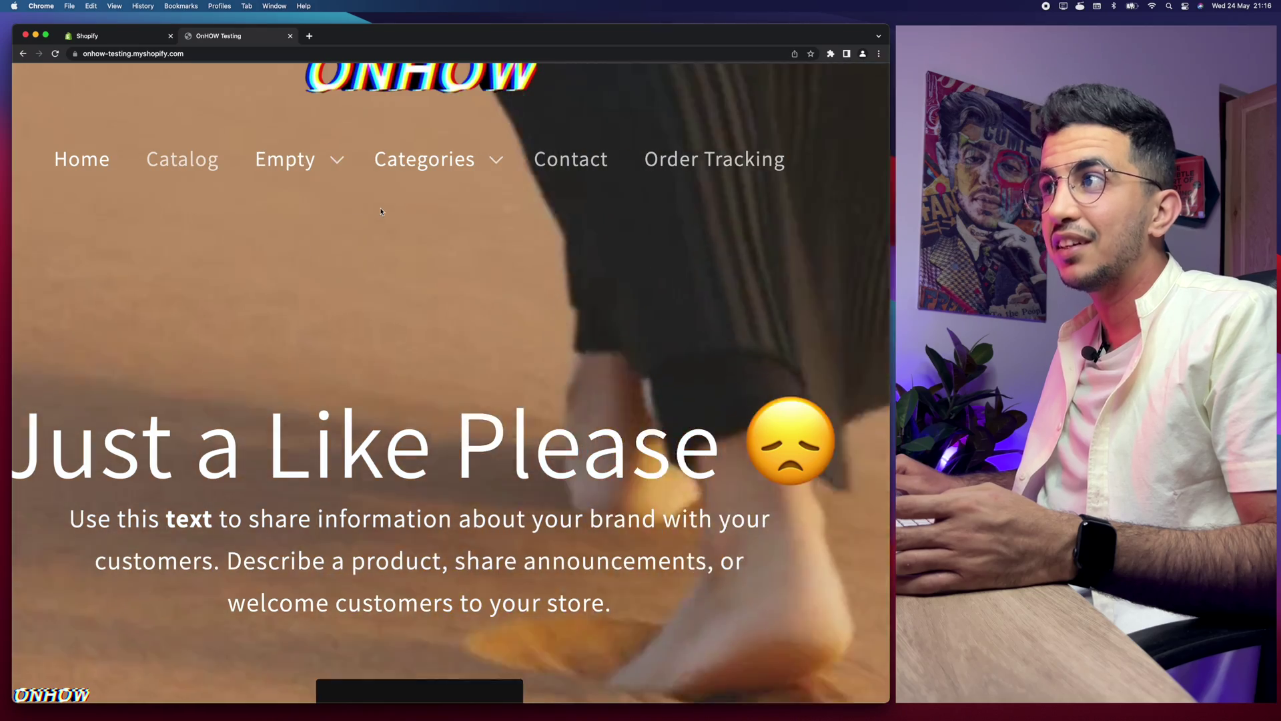
{"action": "mouse_move", "coordinate": [452, 249]}
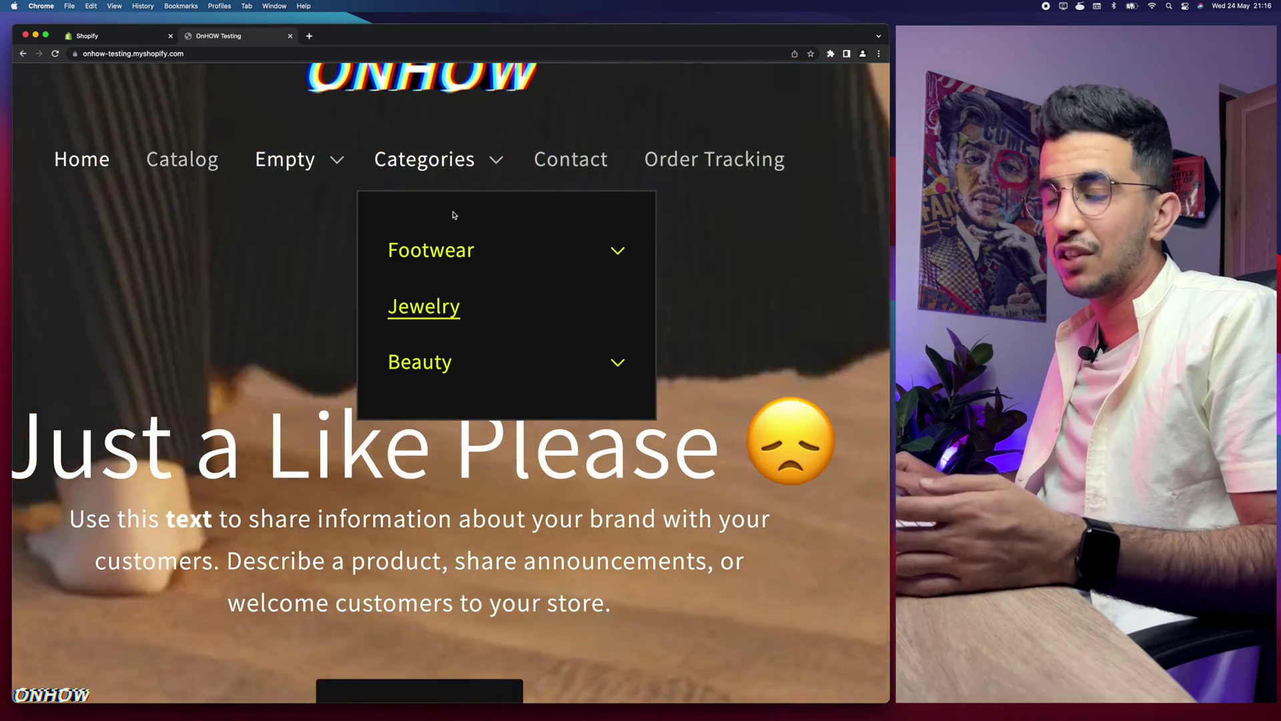
{"action": "key", "text": "super+0"}
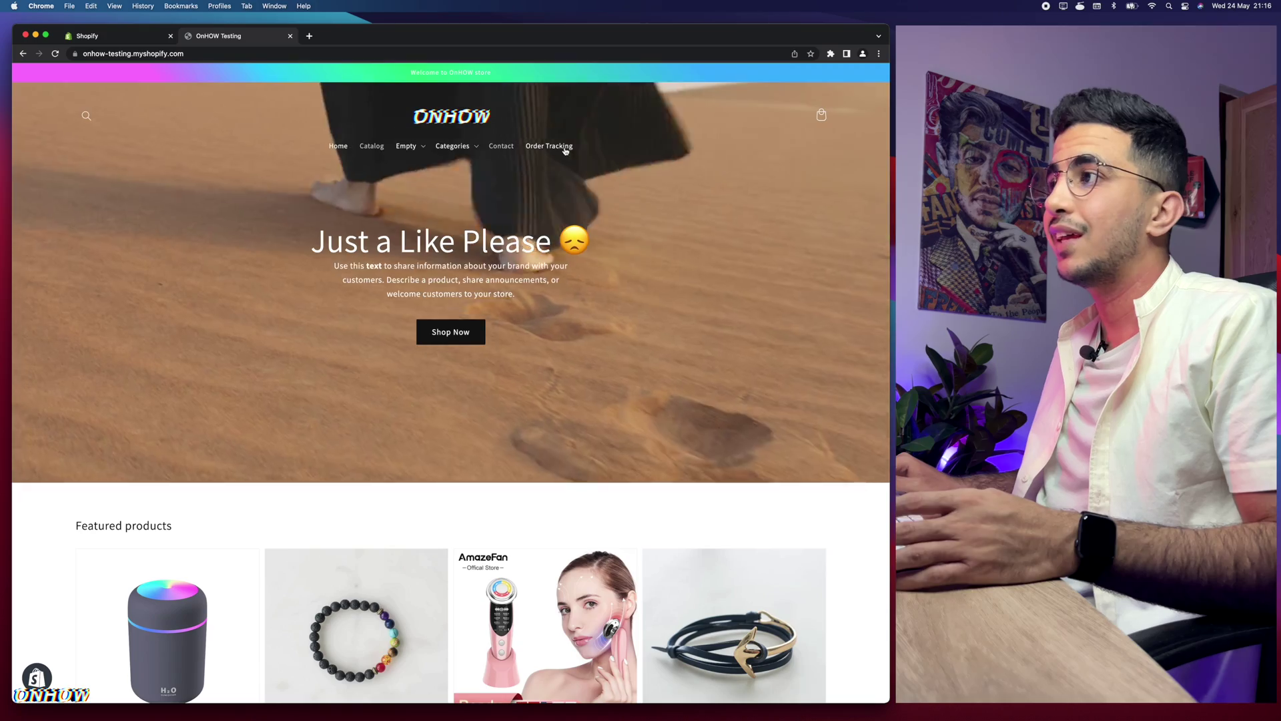
{"action": "scroll", "coordinate": [564, 150], "scroll_direction": "up", "scroll_amount": 5}
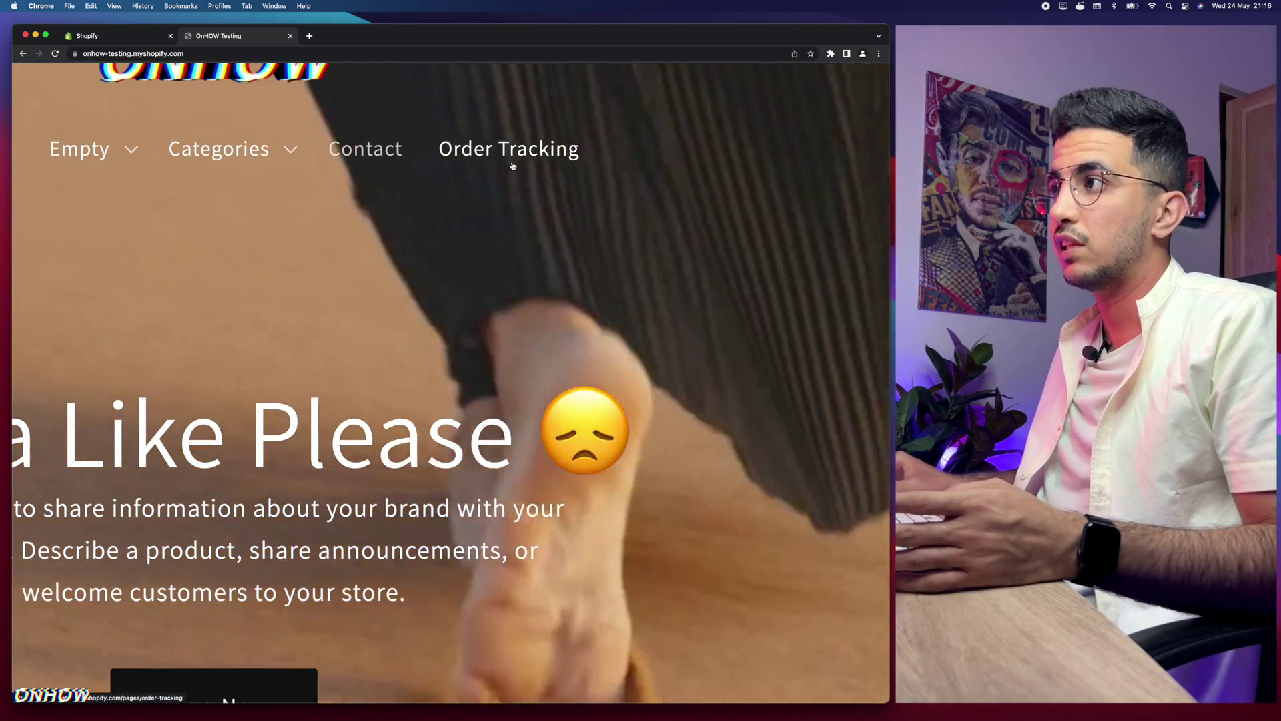
{"action": "scroll", "coordinate": [513, 166], "scroll_direction": "down", "scroll_amount": 5}
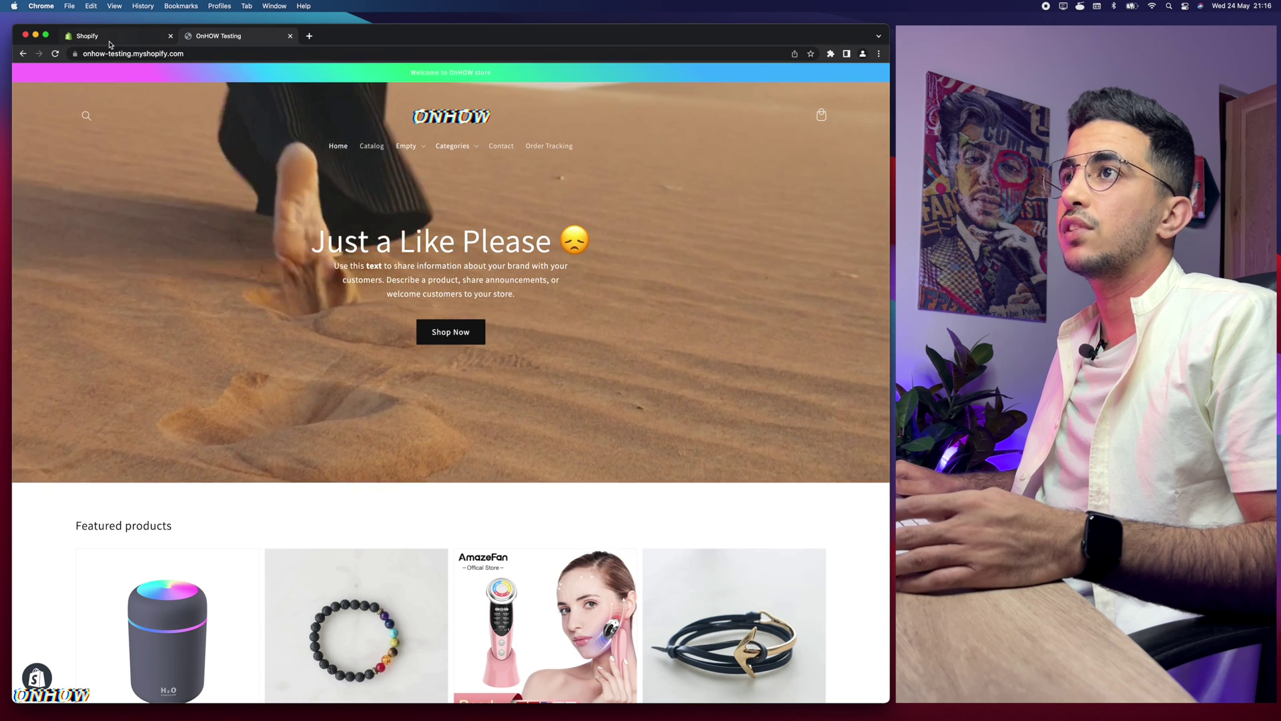
In Shopify admin, open Online Store, choose Edit code for Dawn, and expand Assets.
{"action": "left_click", "coordinate": [109, 40]}
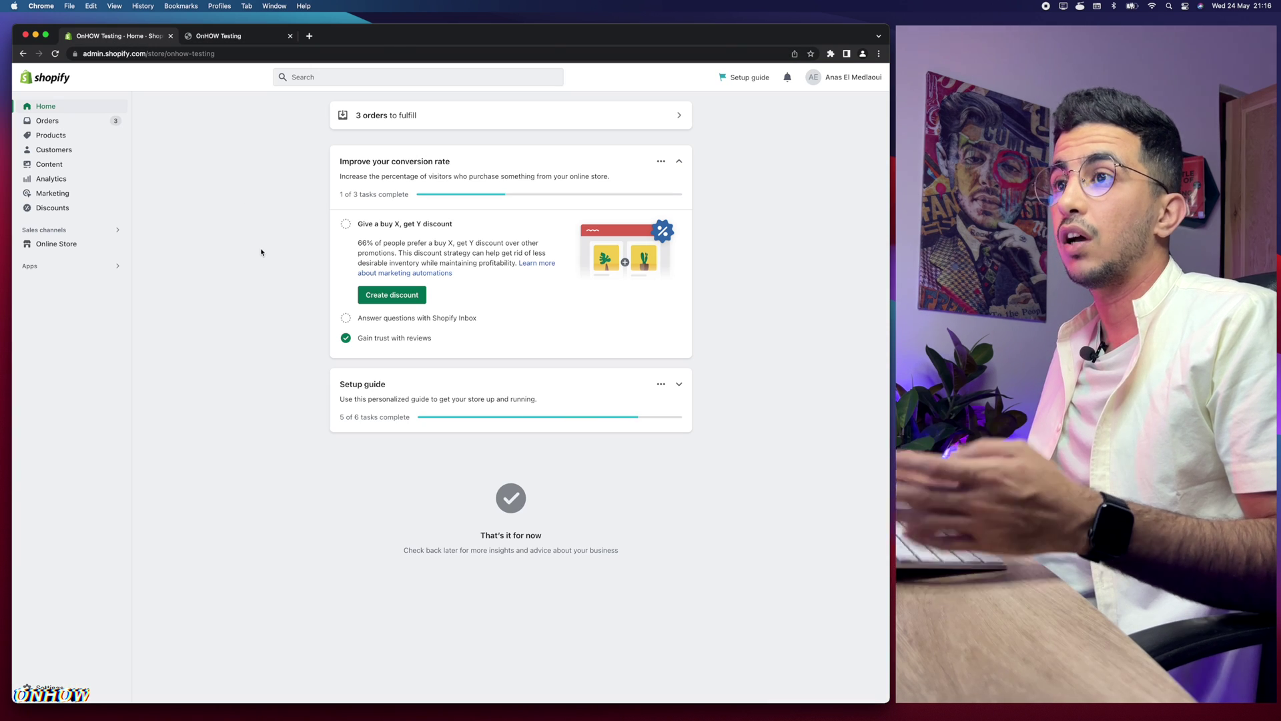
{"action": "left_click", "coordinate": [44, 244]}
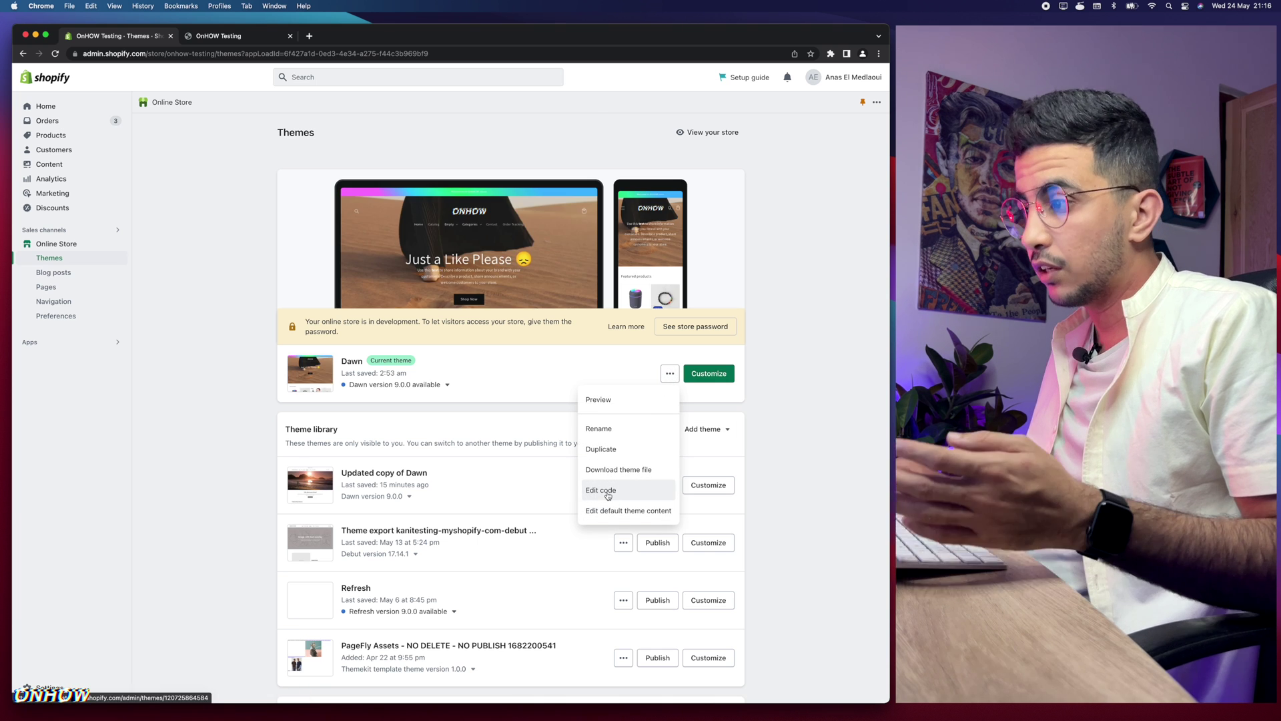
{"action": "left_click", "coordinate": [608, 493]}
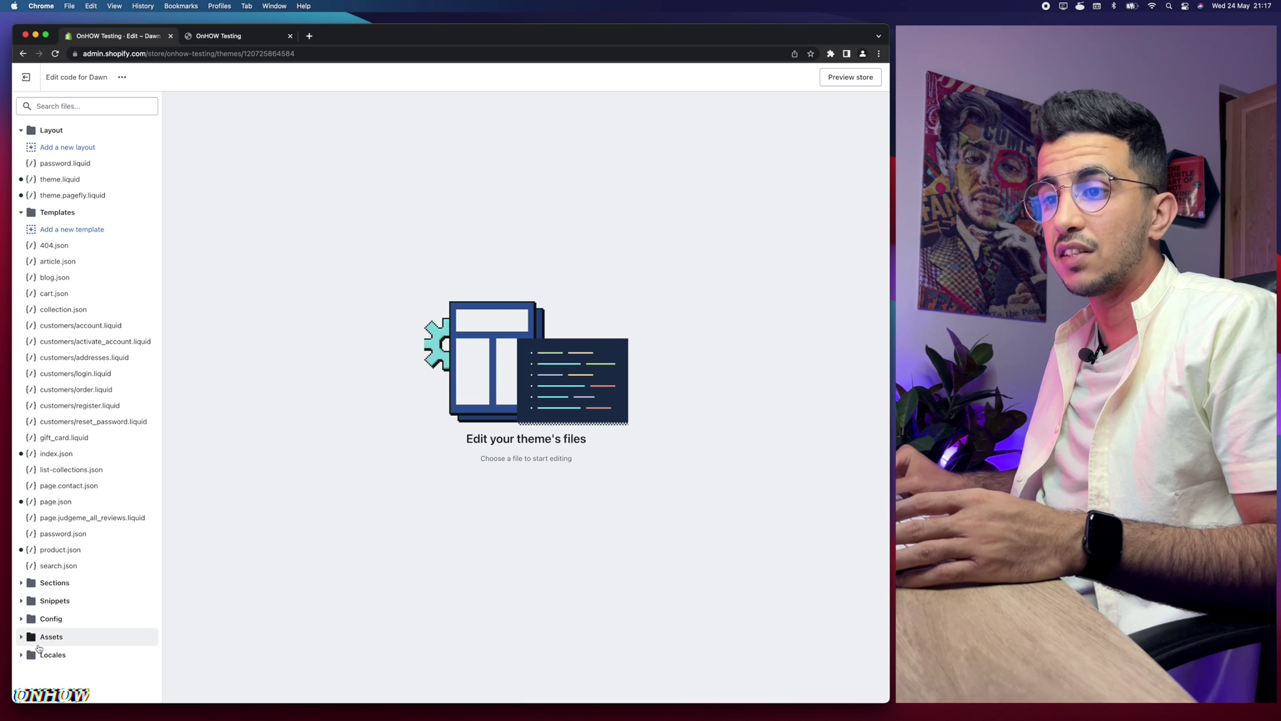
{"action": "scroll", "coordinate": [39, 648], "scroll_direction": "up", "scroll_amount": 5}
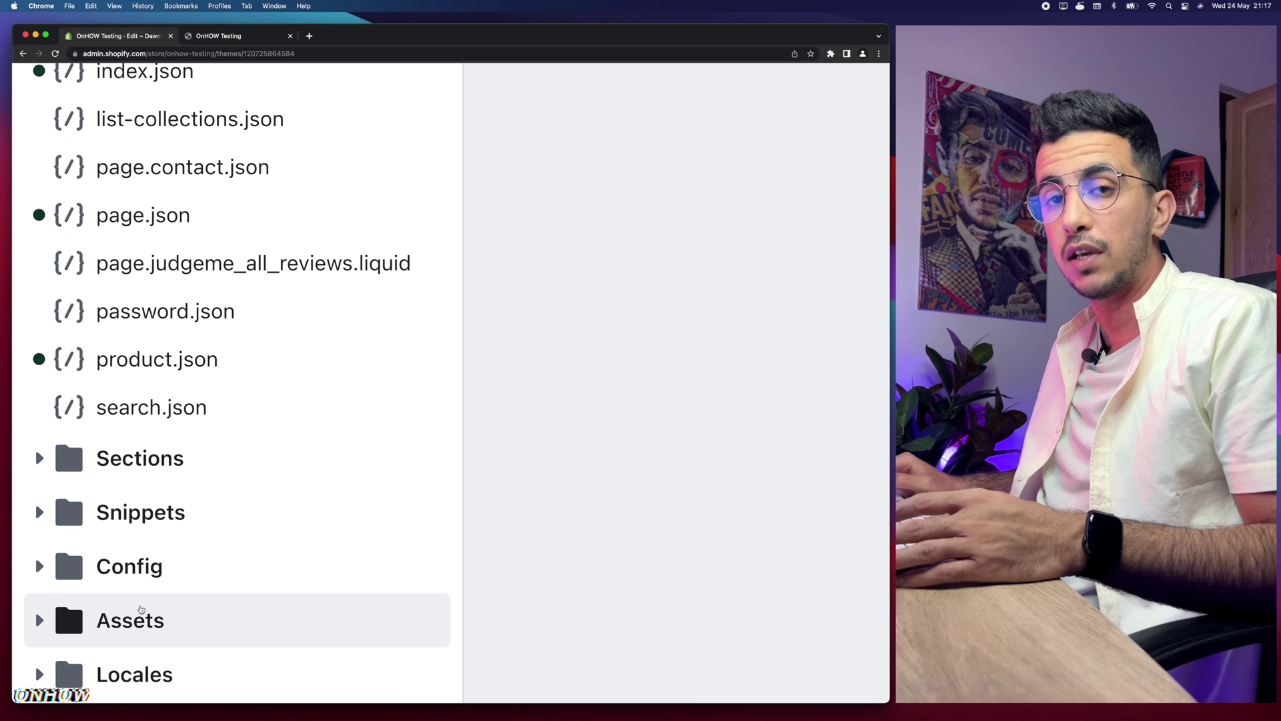
{"action": "left_click", "coordinate": [141, 609]}
{"action": "scroll", "coordinate": [140, 609], "scroll_direction": "down", "scroll_amount": 6}
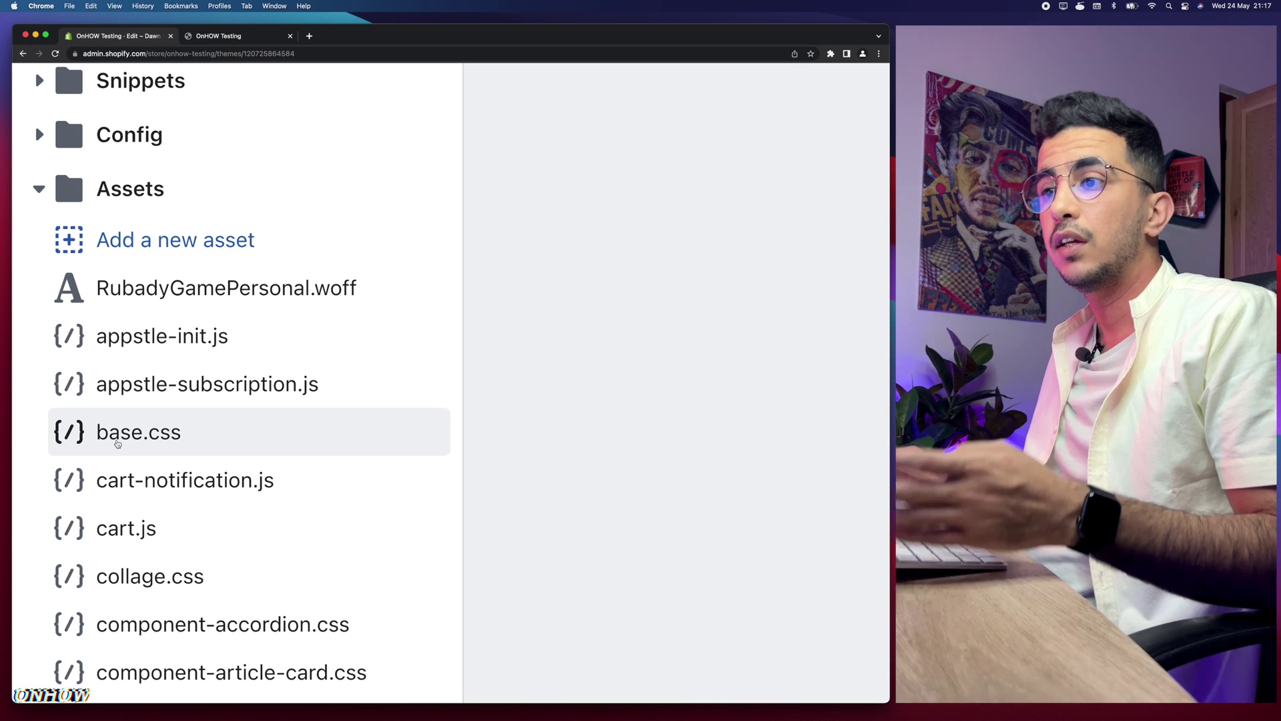
Open Assets > base.css and scroll to the file's empty last line.
{"action": "left_click", "coordinate": [118, 443]}
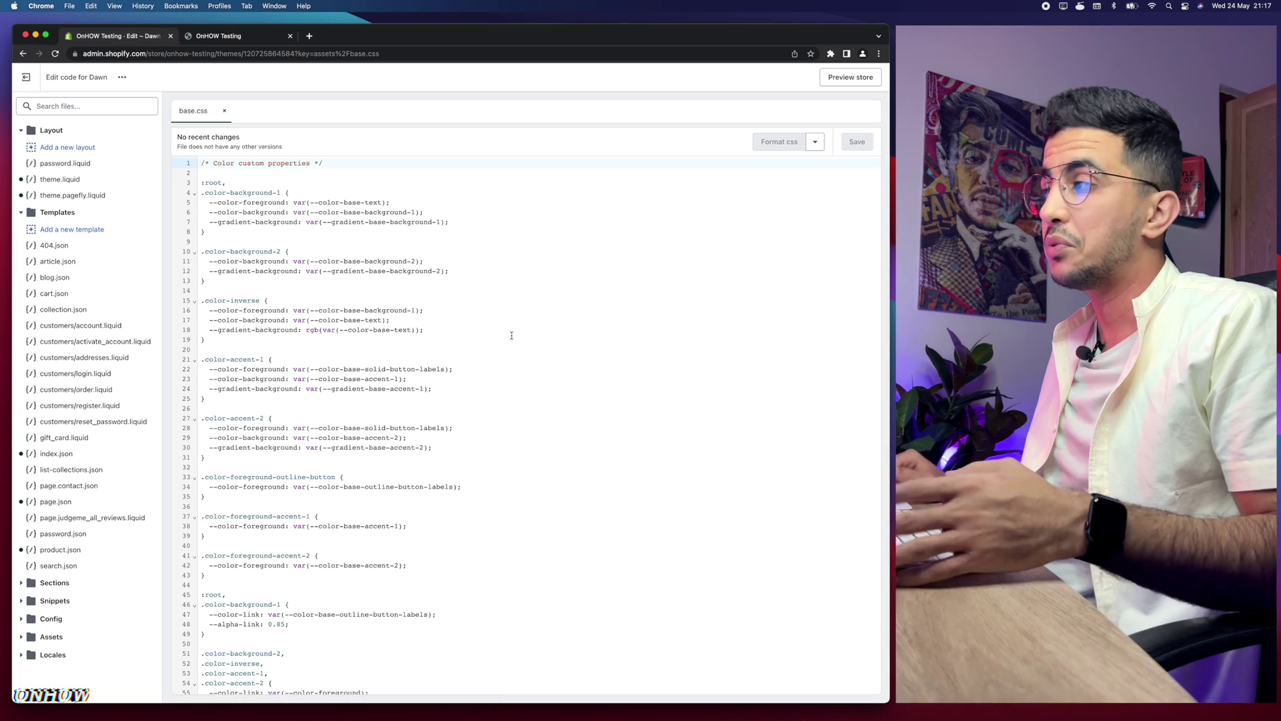
{"action": "scroll", "coordinate": [564, 345], "scroll_direction": "down", "scroll_amount": 20}
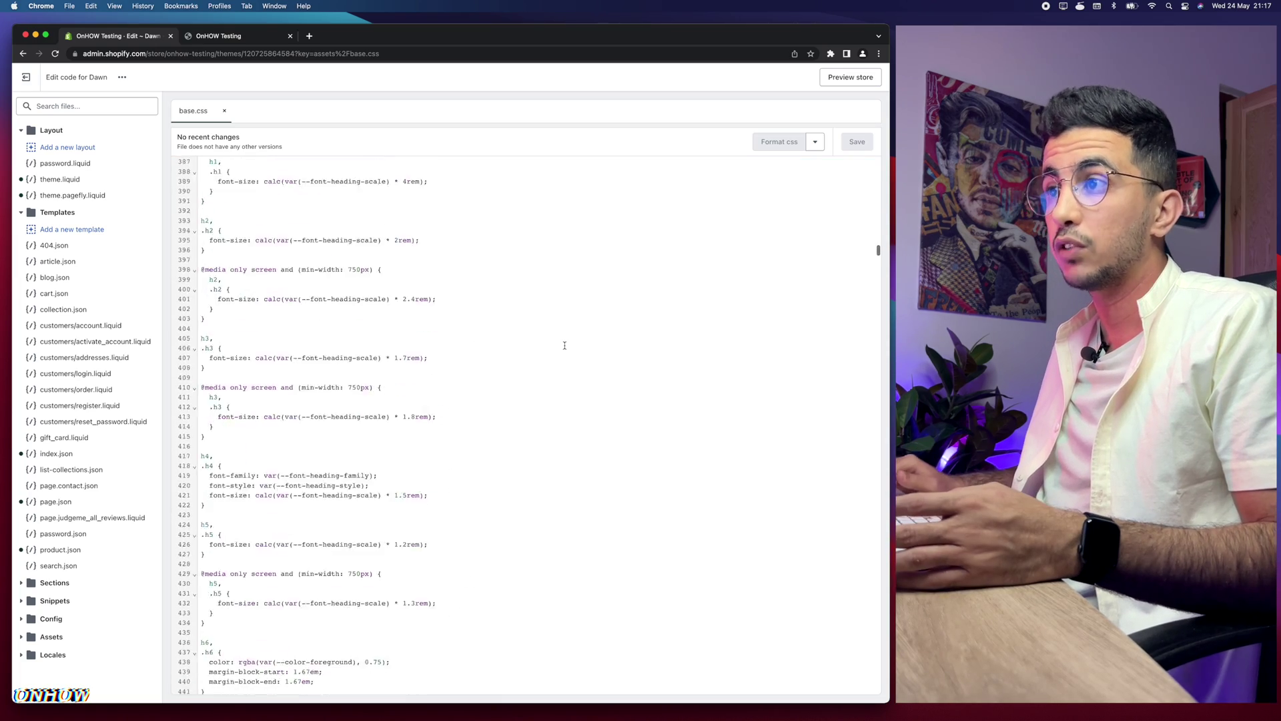
{"action": "scroll", "coordinate": [841, 337], "scroll_direction": "down", "scroll_amount": 4}
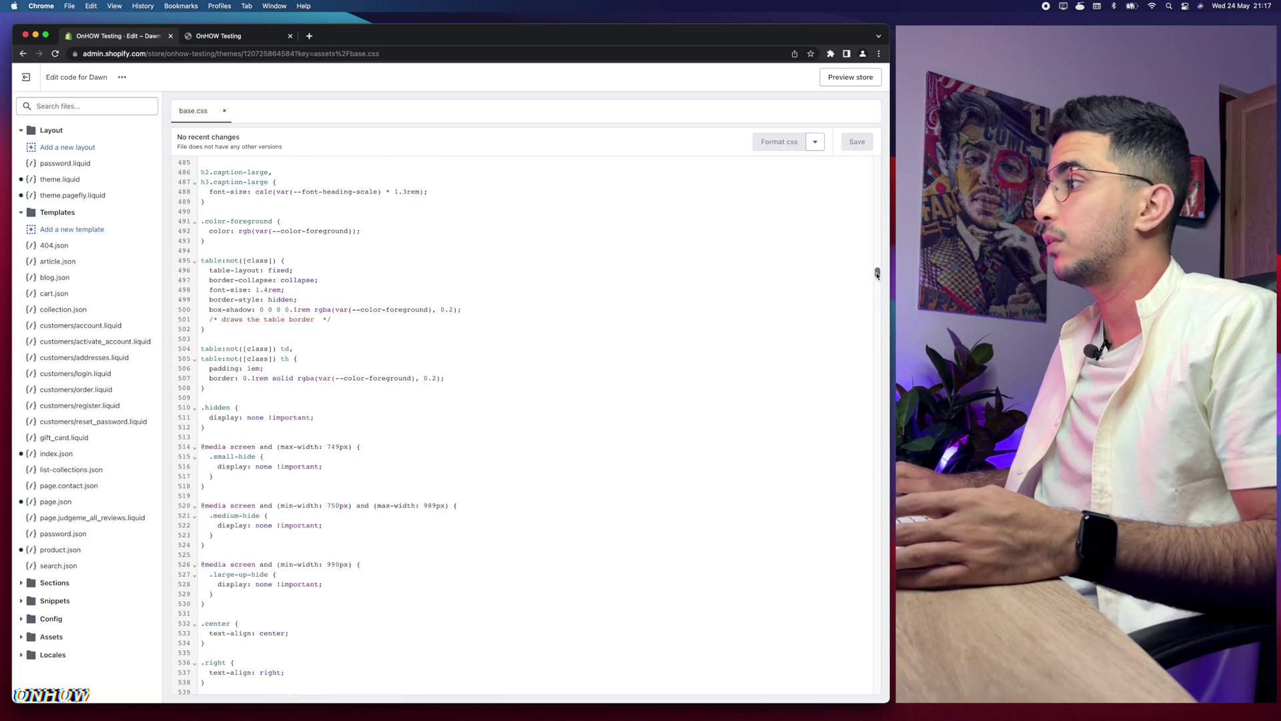
{"action": "left_click_drag", "start_coordinate": [877, 274], "coordinate": [877, 679]}
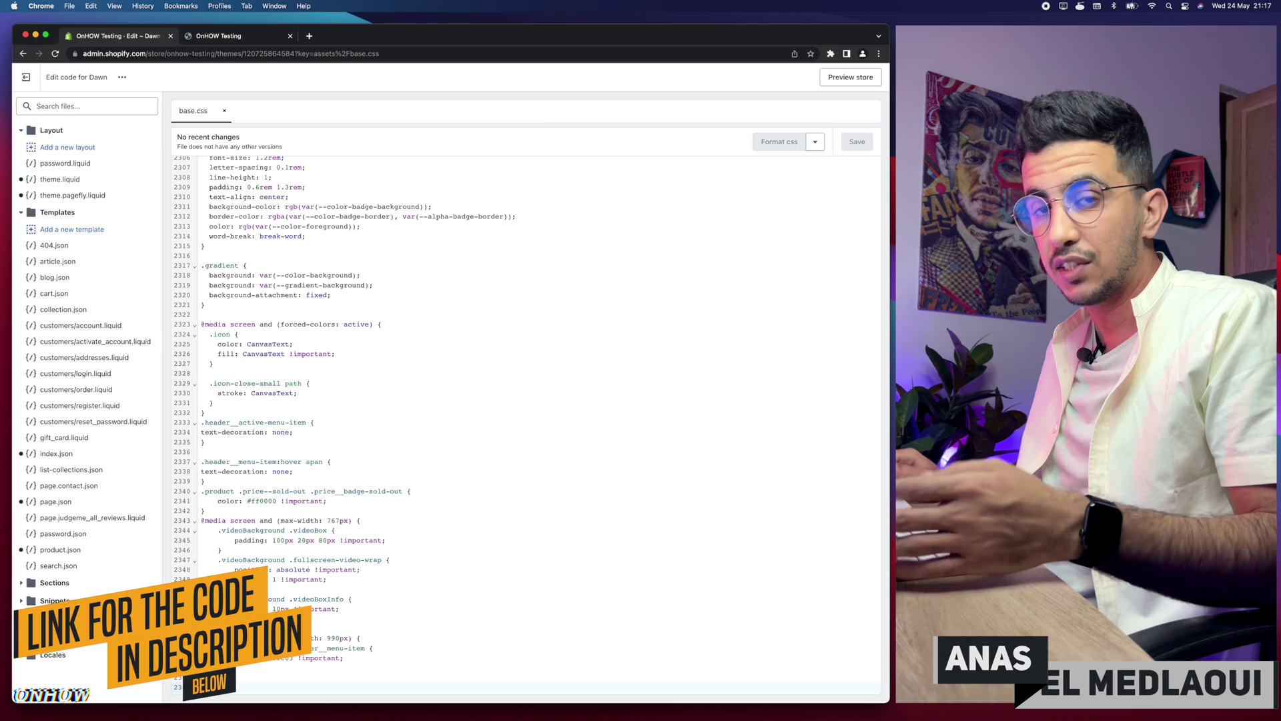
Load the Pastebin page with the menu hover colour snippet in a new tab.
{"action": "left_click", "coordinate": [310, 37]}
{"action": "type", "text": "https://pastebin.com/yXsbifDN"}
{"action": "key", "text": "Return"}
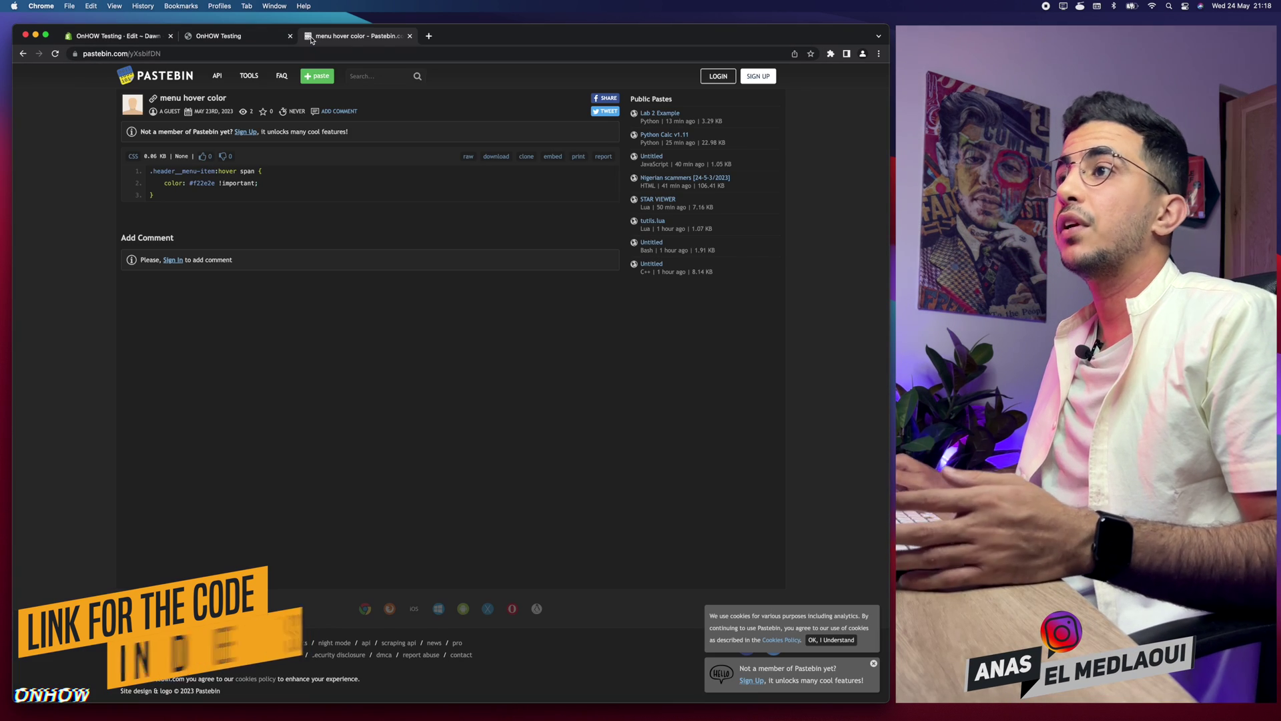
{"action": "scroll", "coordinate": [139, 176], "scroll_direction": "up", "scroll_amount": 5}
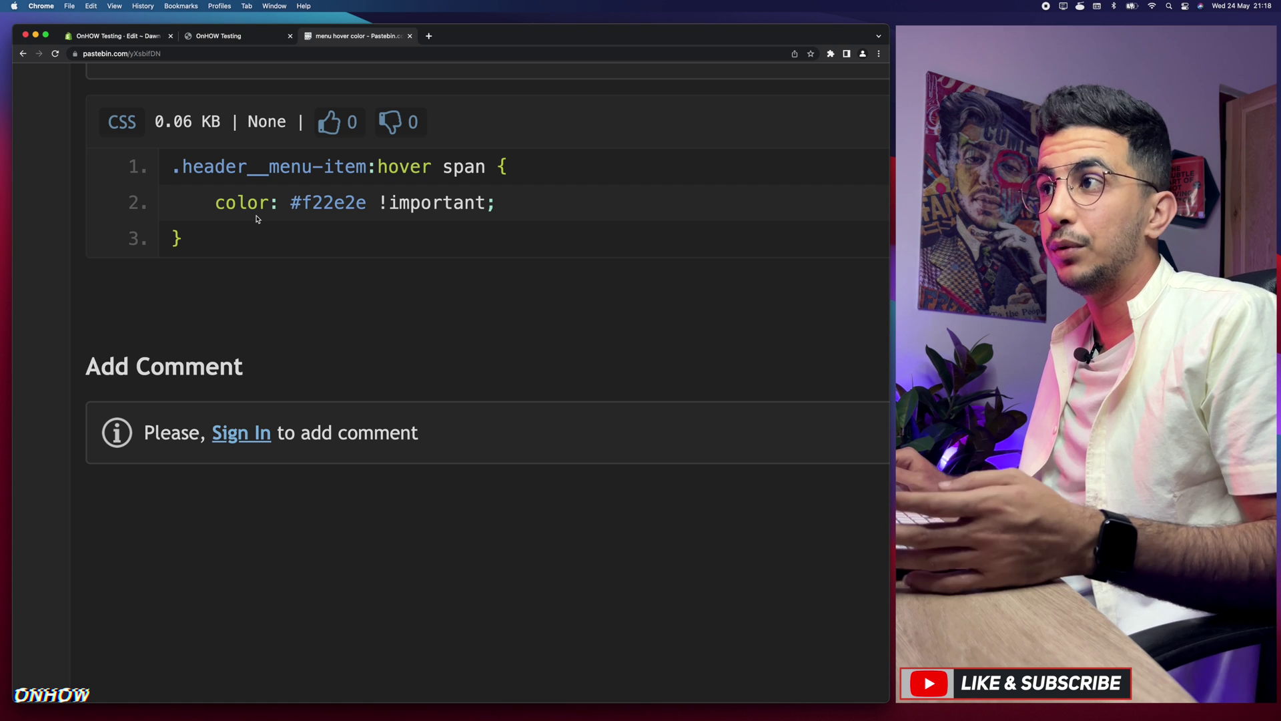
Copy the three-line CSS snippet and return to the base.css editor.
{"action": "left_click_drag", "start_coordinate": [173, 167], "coordinate": [234, 242]}
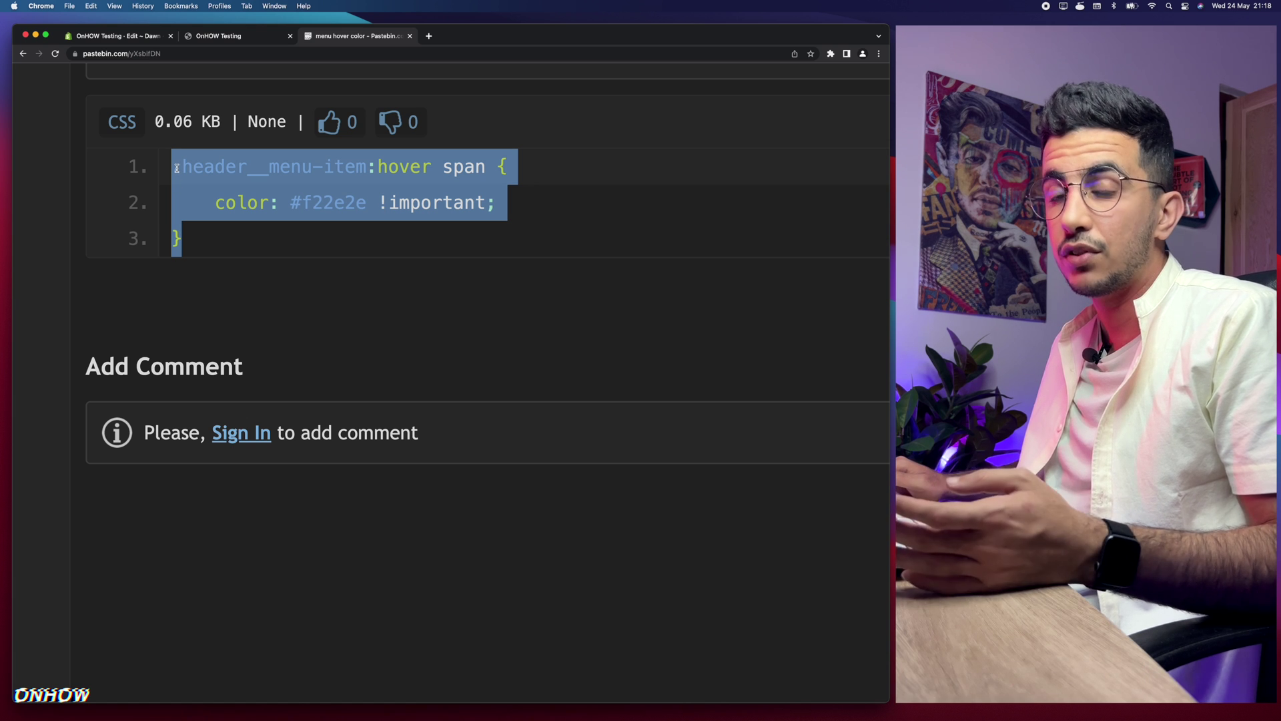
{"action": "right_click", "coordinate": [265, 183]}
{"action": "left_click", "coordinate": [294, 201]}
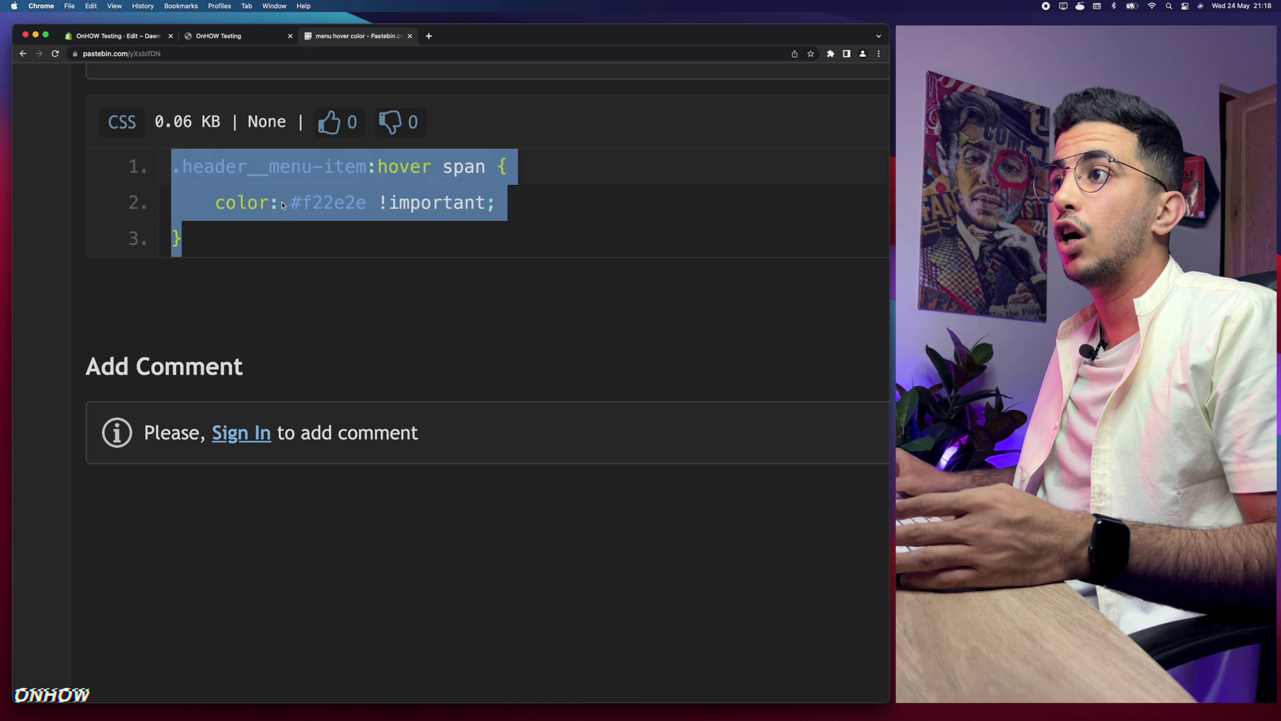
{"action": "key", "text": "super+0"}
{"action": "left_click", "coordinate": [115, 36]}
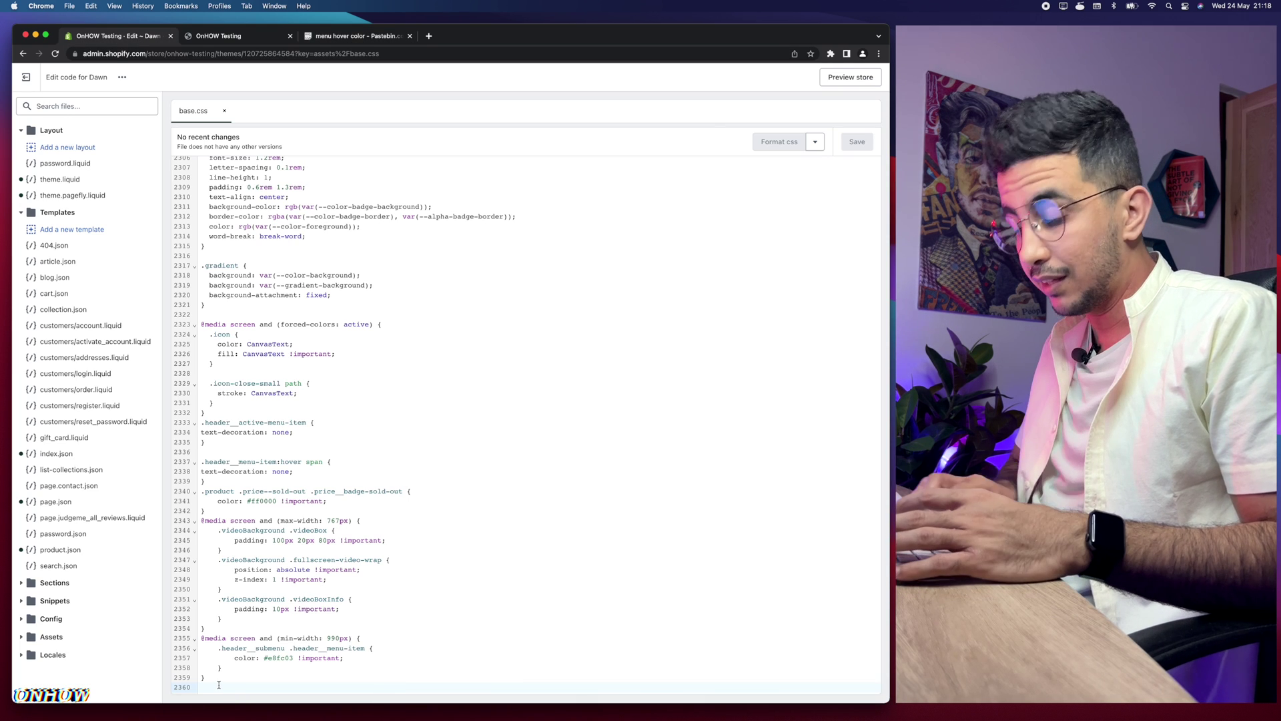
Paste the #f22e2e hover rule at the end of base.css, select the colour, and open google.com.
{"action": "key", "text": "super+v"}
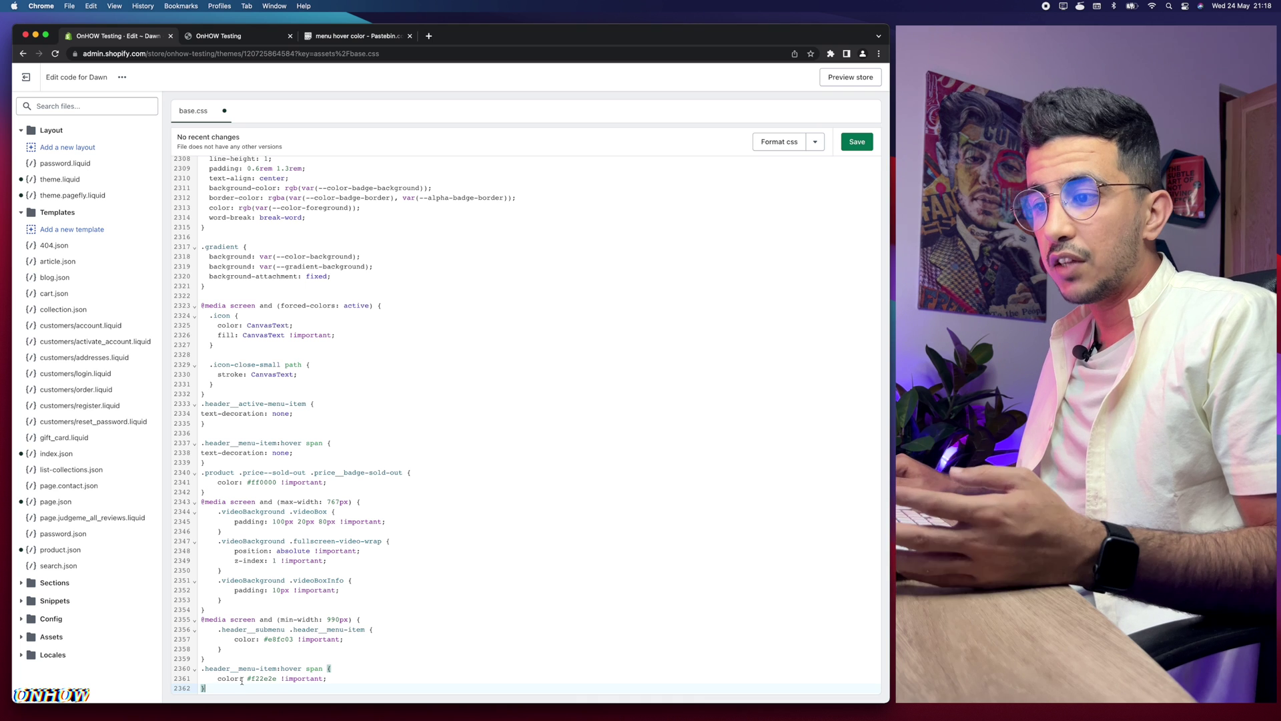
{"action": "left_click_drag", "start_coordinate": [248, 678], "coordinate": [267, 679]}
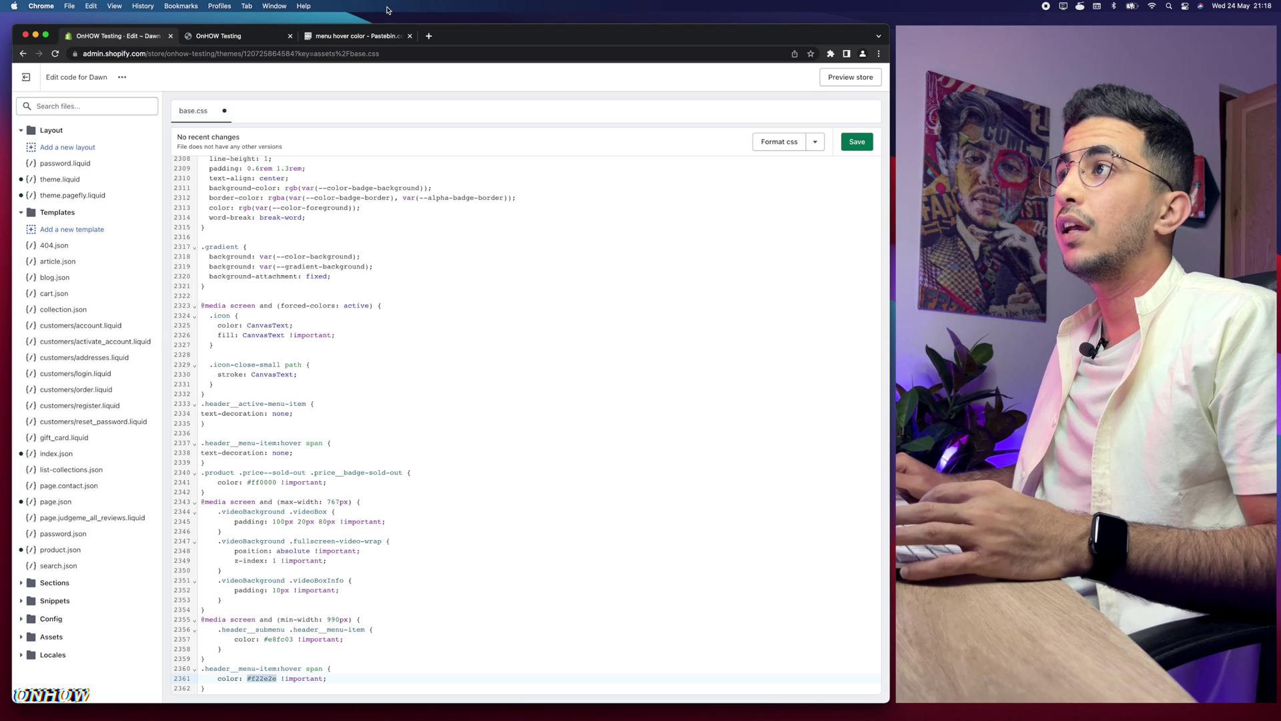
{"action": "left_click", "coordinate": [429, 35]}
{"action": "type", "text": "google.com"}
{"action": "key", "text": "Return"}
Search Google for #f22e2e, shift the picker to the brighter red #fa0202, and copy its hex.
{"action": "key", "text": "super+v"}
{"action": "key", "text": "Return"}
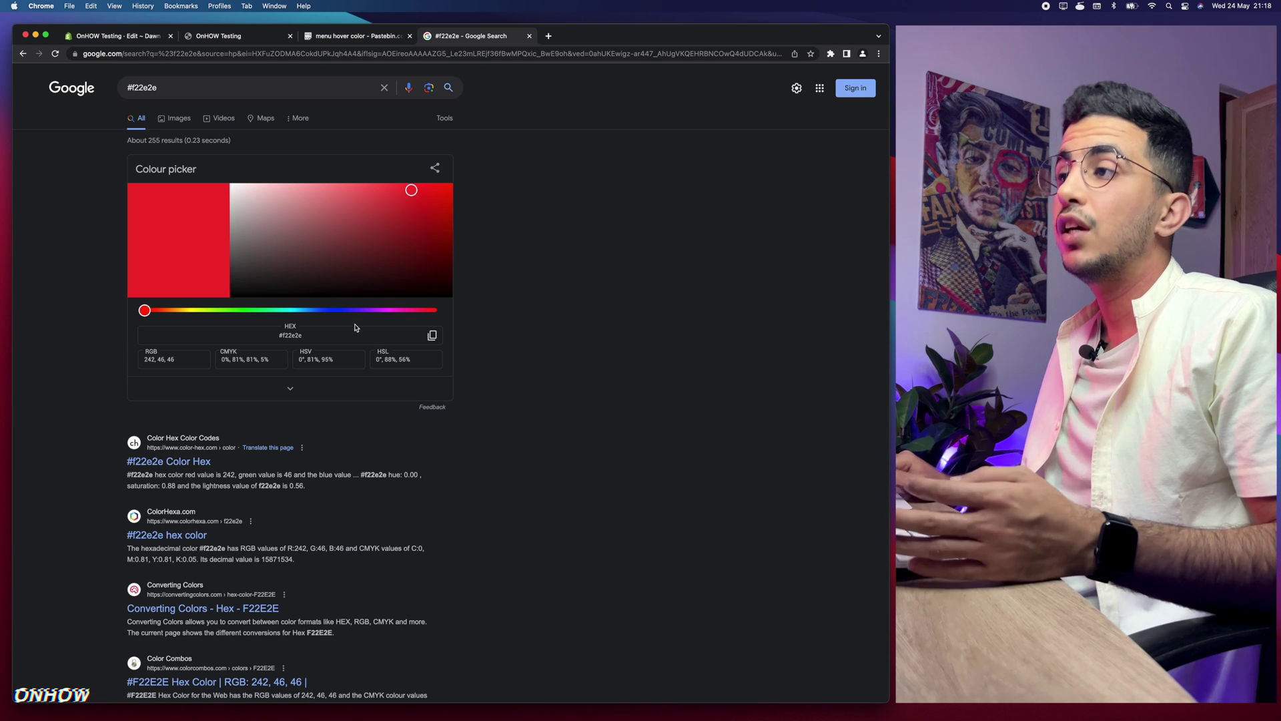
{"action": "left_click_drag", "start_coordinate": [404, 207], "coordinate": [440, 199]}
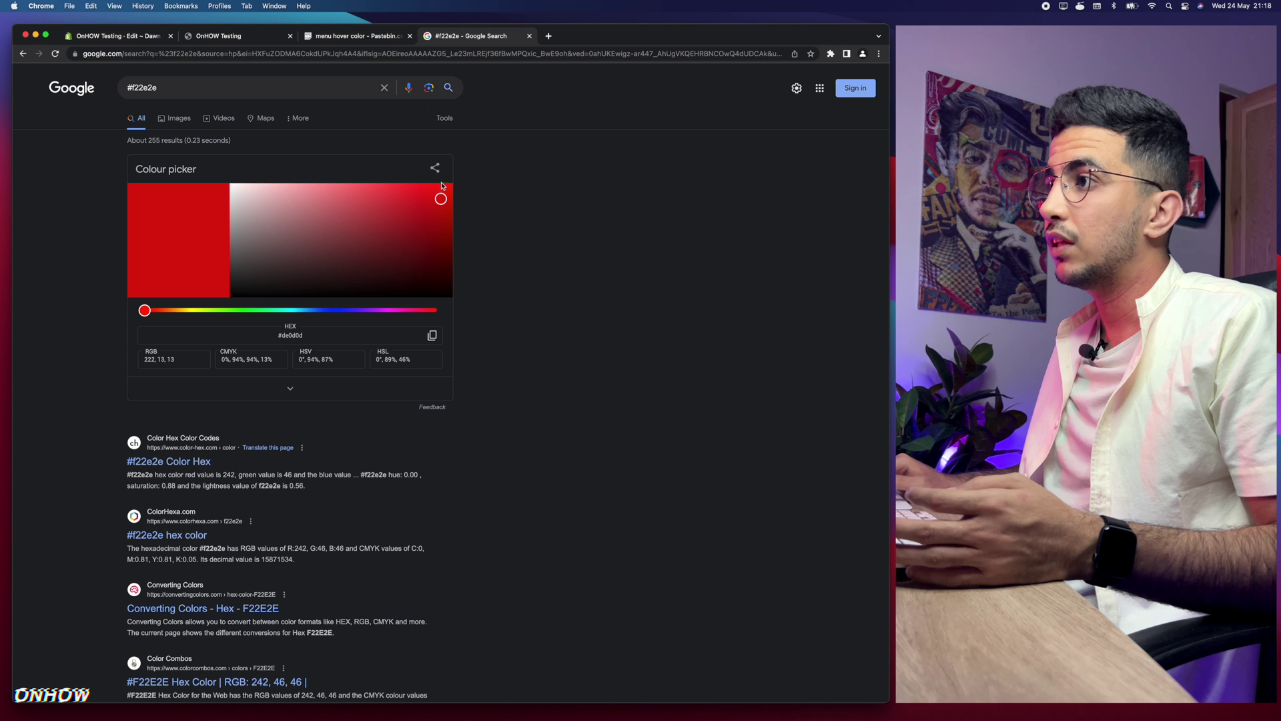
{"action": "left_click", "coordinate": [451, 187]}
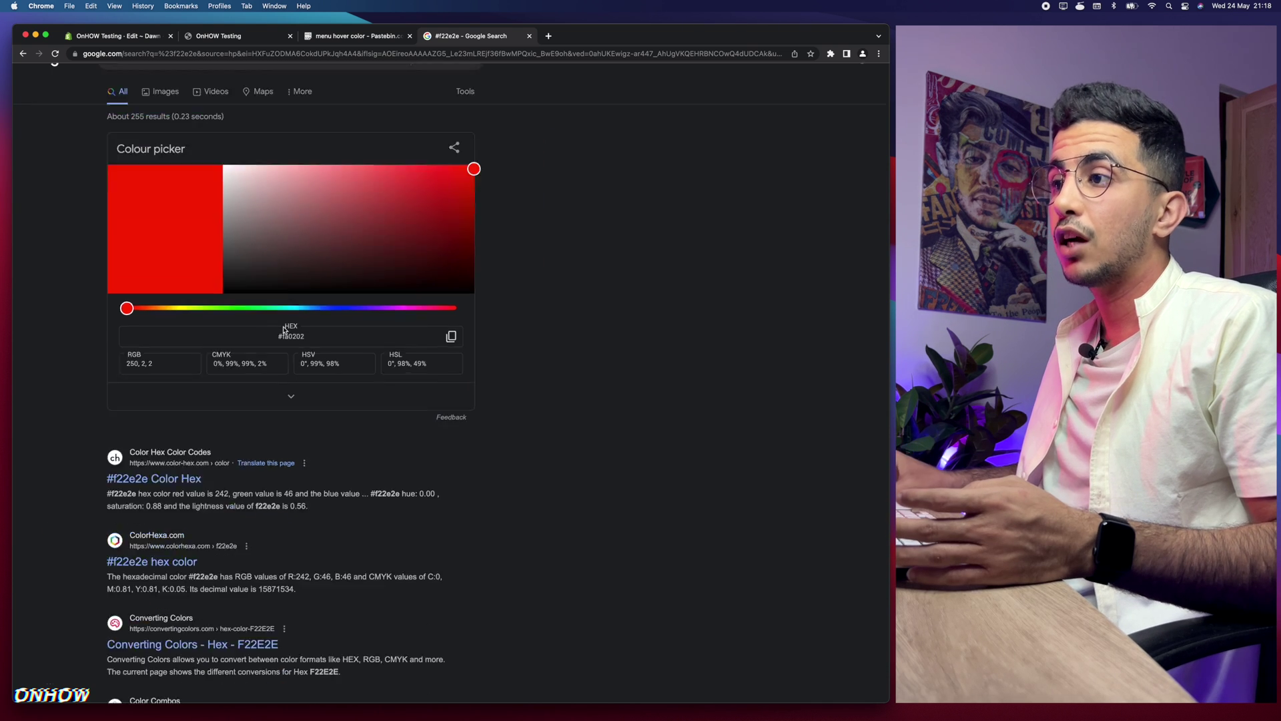
{"action": "scroll", "coordinate": [491, 333], "scroll_direction": "right", "scroll_amount": 3}
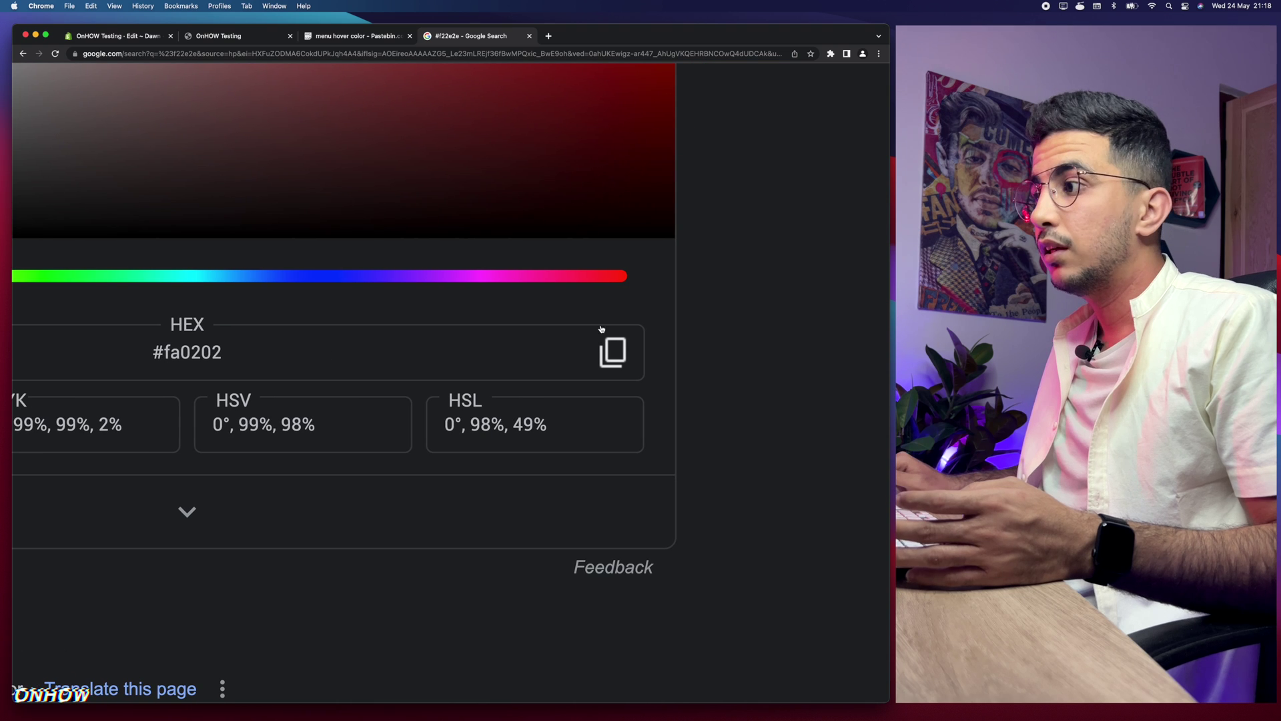
{"action": "left_click", "coordinate": [614, 352]}
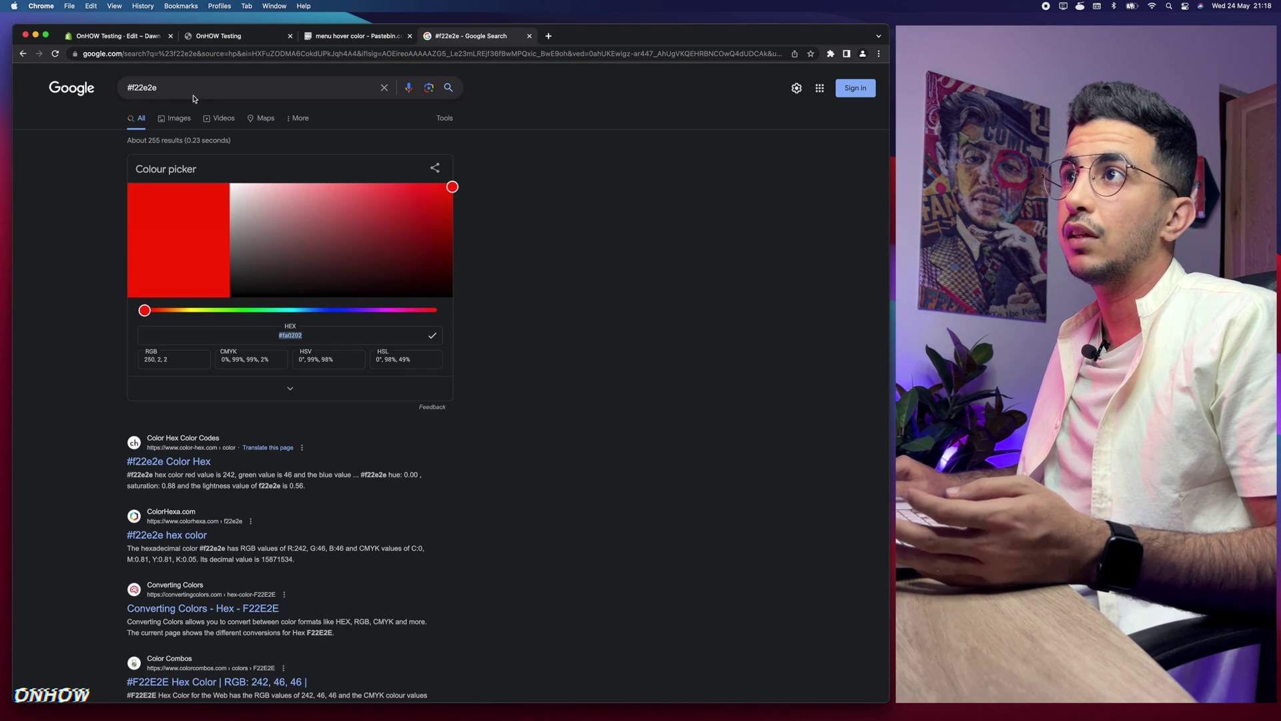
Replace #f22e2e with #fa0202 in the hover rule, save base.css, and switch to the storefront.
{"action": "left_click", "coordinate": [116, 37]}
{"action": "left_click", "coordinate": [248, 679]}
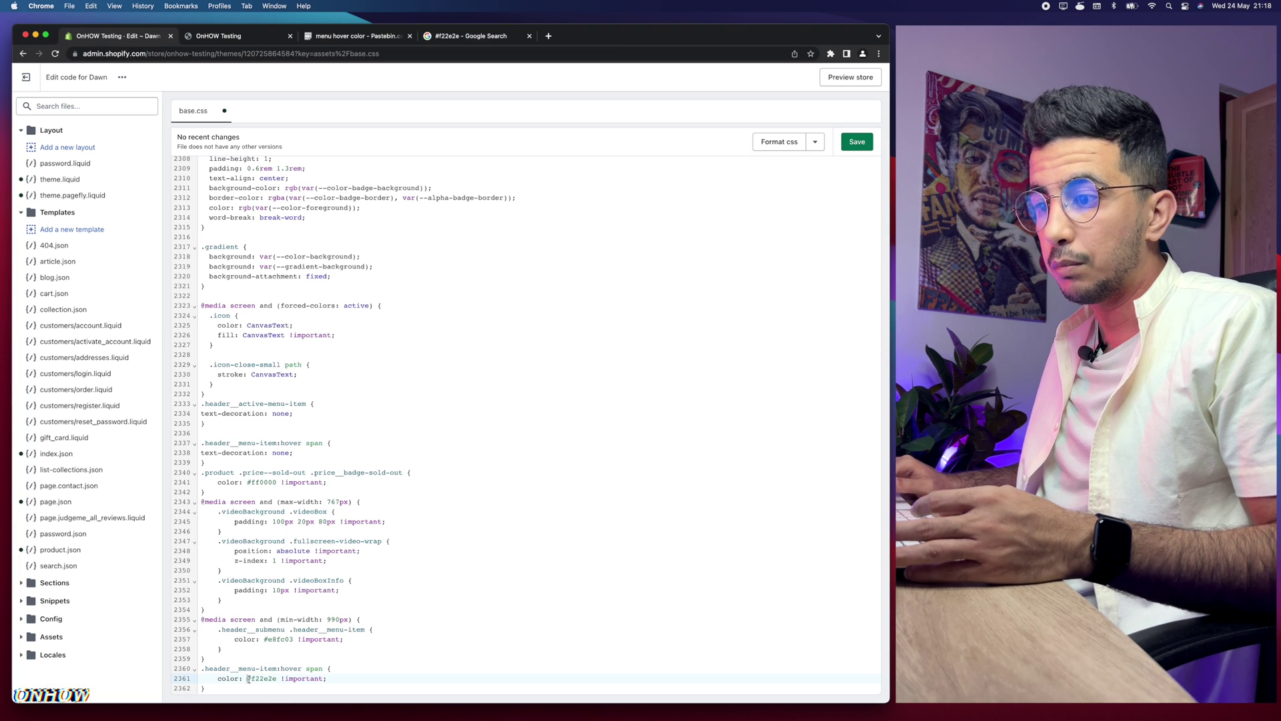
{"action": "left_click_drag", "start_coordinate": [247, 679], "coordinate": [276, 678]}
{"action": "key", "text": "super+v"}
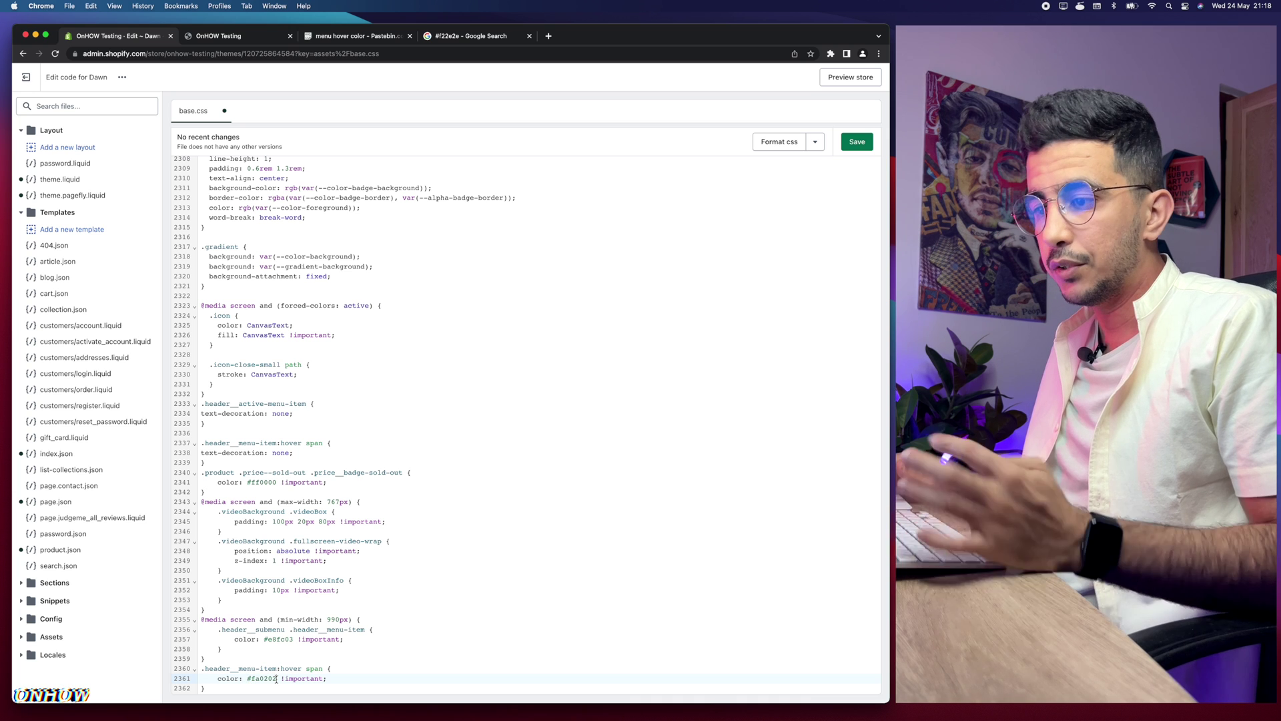
{"action": "left_click", "coordinate": [855, 140]}
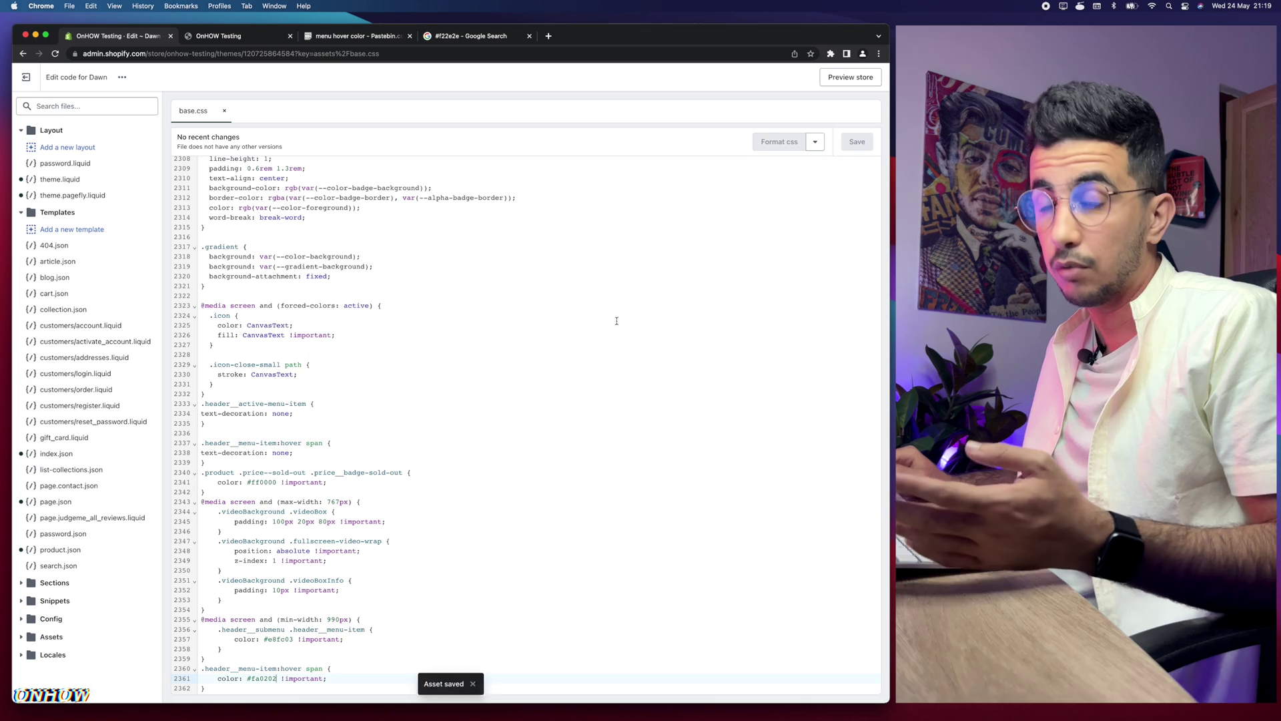
{"action": "left_click", "coordinate": [232, 41]}
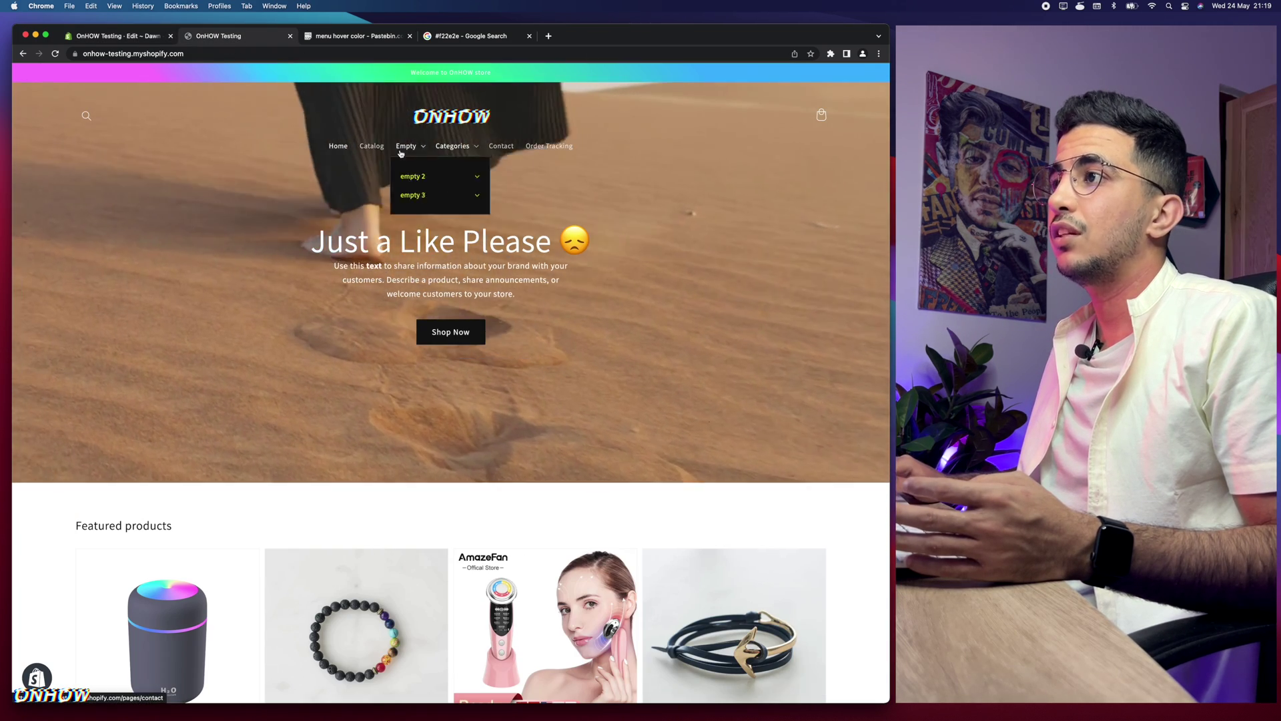
Reload the storefront and hover a header menu link to confirm it turns red.
{"action": "scroll", "coordinate": [601, 153], "scroll_direction": "up", "scroll_amount": 5}
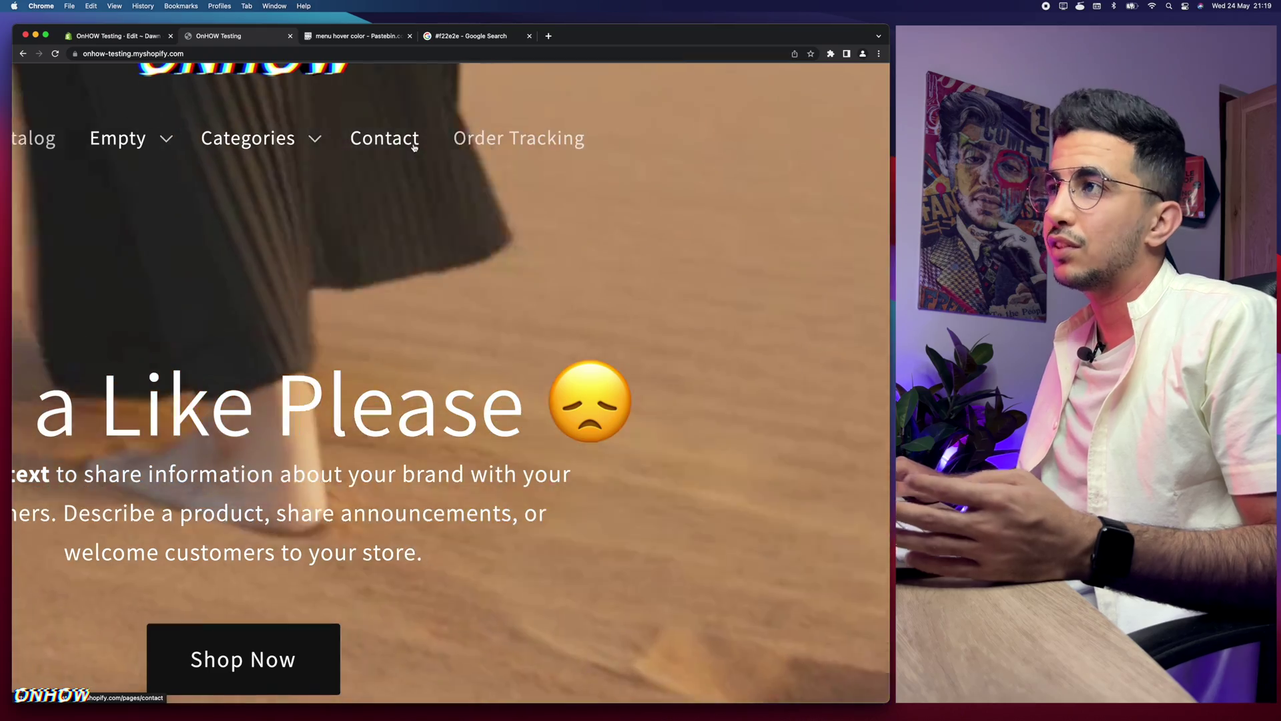
{"action": "scroll", "coordinate": [544, 142], "scroll_direction": "down", "scroll_amount": 5}
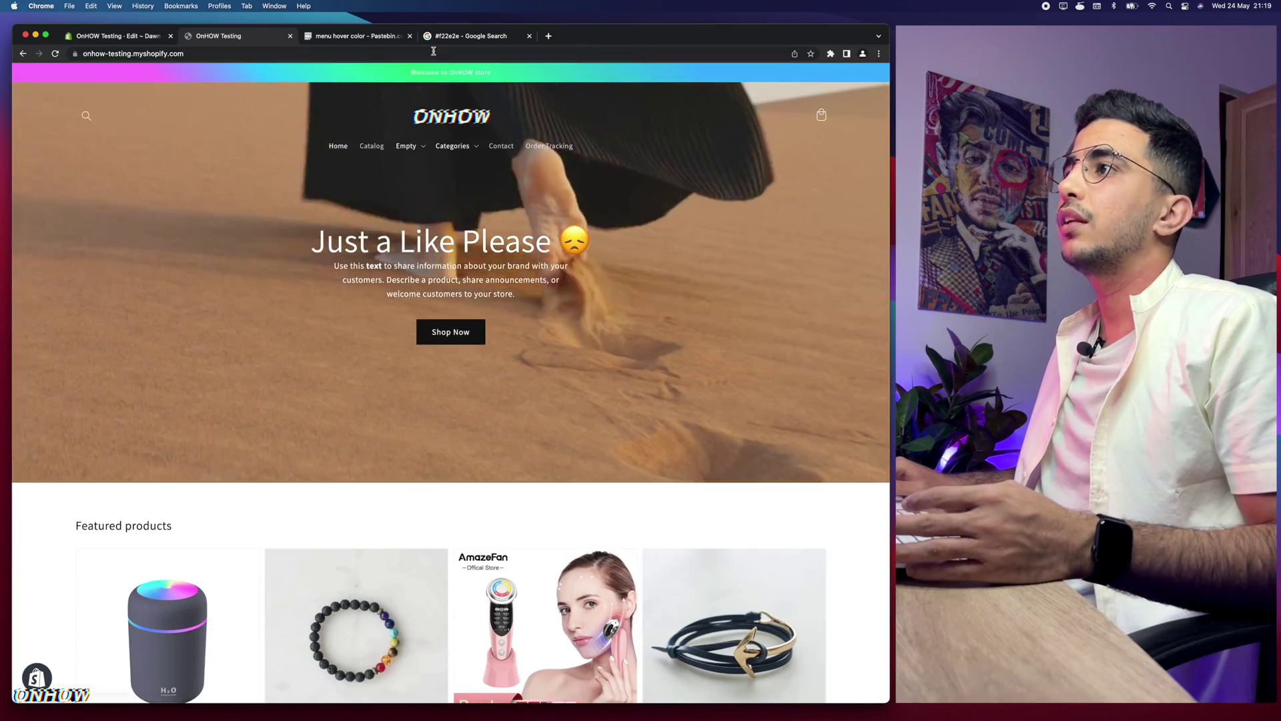
{"action": "left_click", "coordinate": [432, 52]}
{"action": "key", "text": "Return"}
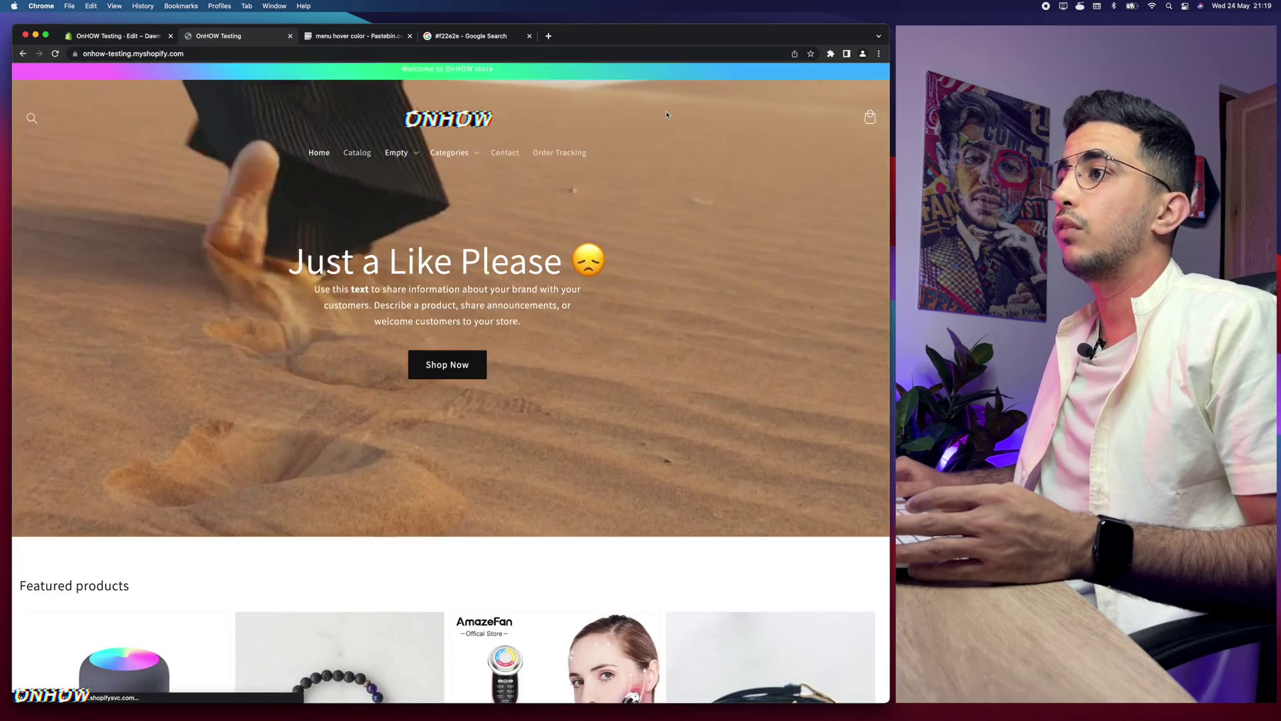
{"action": "scroll", "coordinate": [668, 116], "scroll_direction": "up", "scroll_amount": 5}
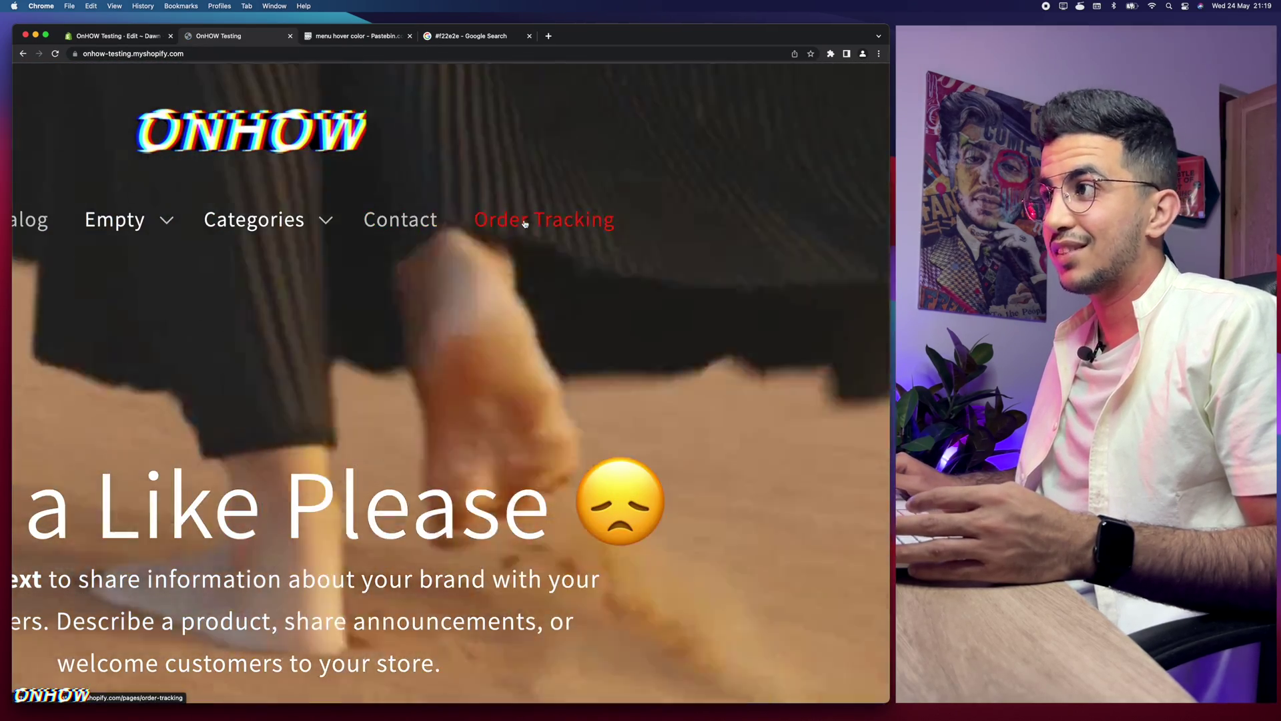
{"action": "scroll", "coordinate": [441, 221], "scroll_direction": "left", "scroll_amount": 5}
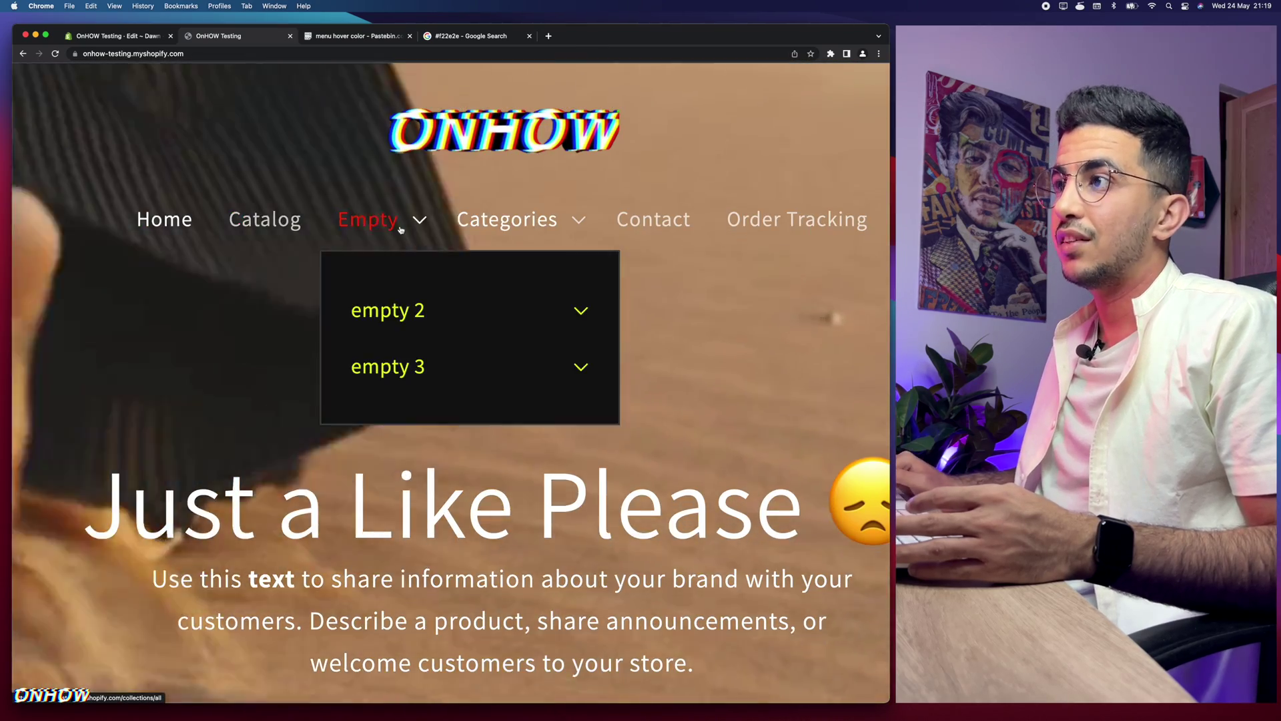
{"action": "mouse_move", "coordinate": [567, 226]}
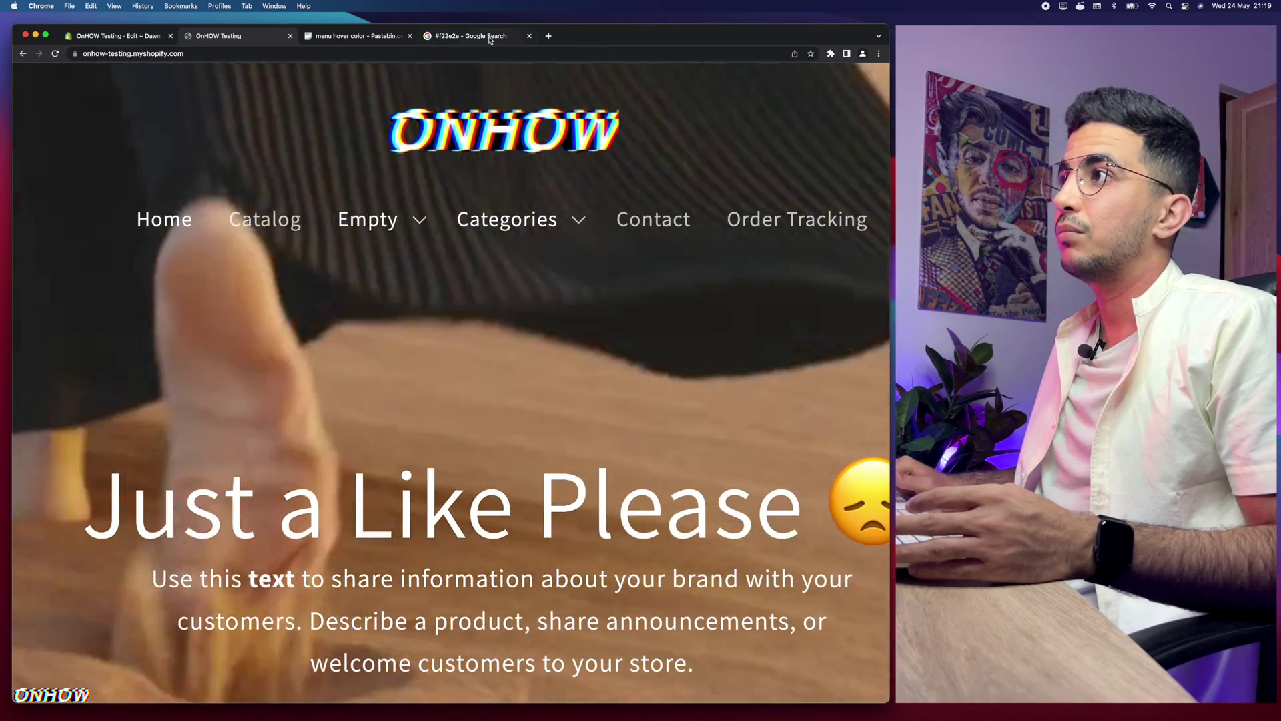
Look through the colour search and code editor tabs, then return to the storefront.
{"action": "left_click", "coordinate": [485, 38]}
{"action": "left_click", "coordinate": [131, 38]}
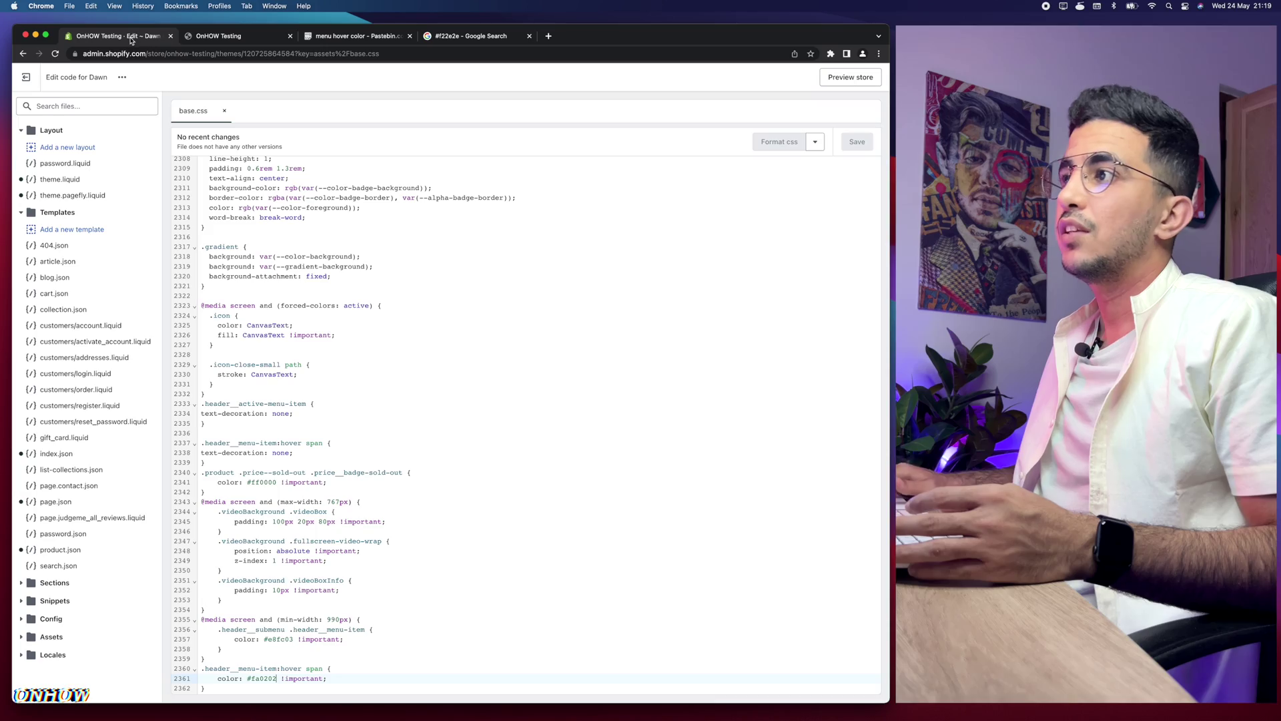
{"action": "left_click", "coordinate": [228, 42]}
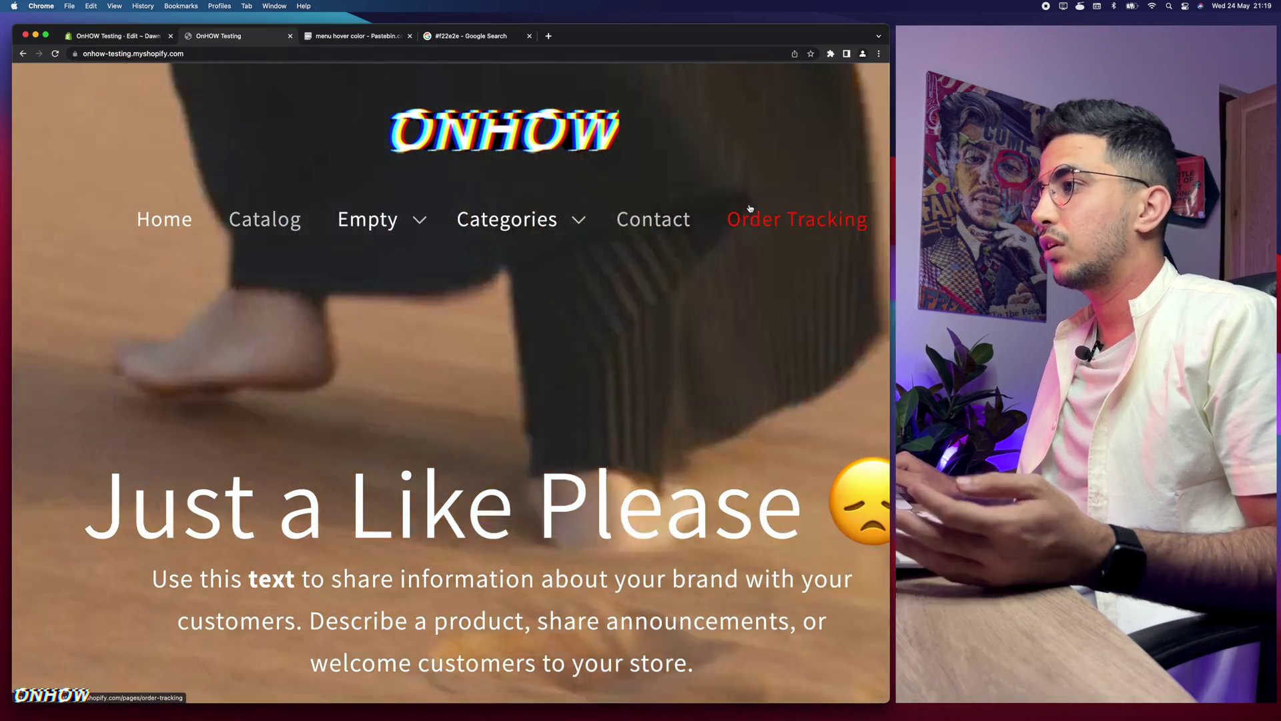